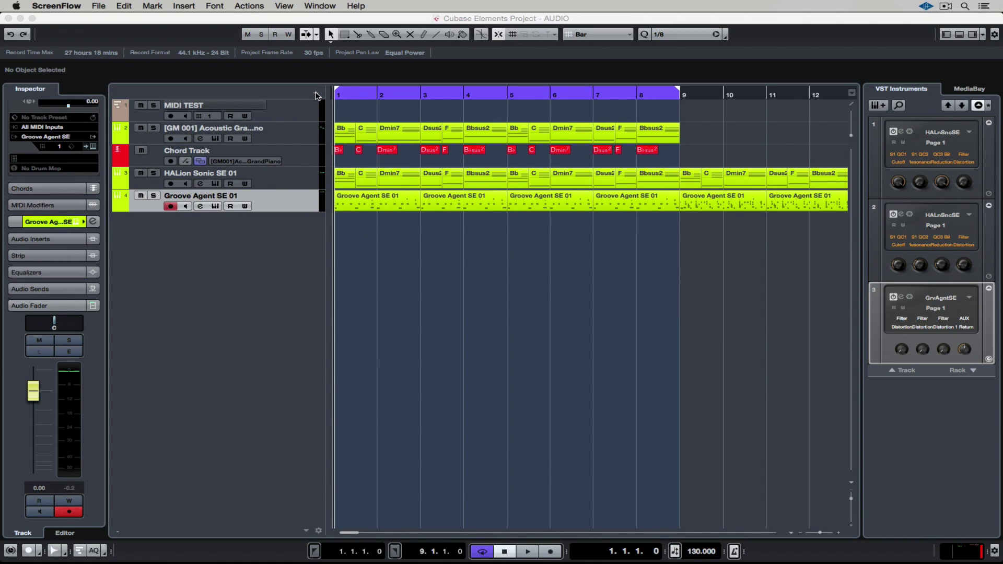
- Open the Add Track (+) menu above the track list
{"action": "left_click", "coordinate": [316, 95]}
- Add a single Mono audio track named VOCAL after browsing the Urban and Bright presets
{"action": "left_click", "coordinate": [342, 105]}
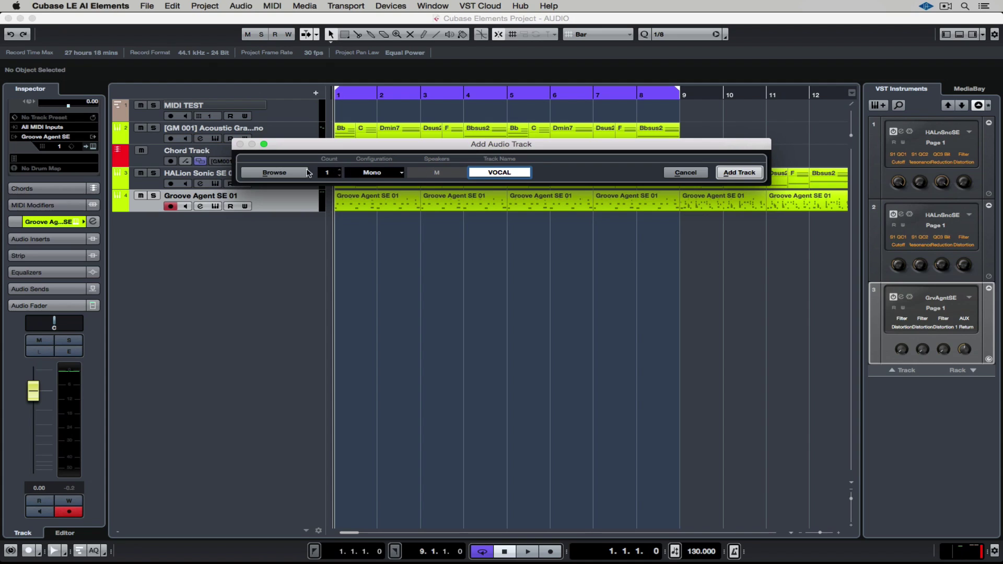
{"action": "left_click", "coordinate": [296, 174]}
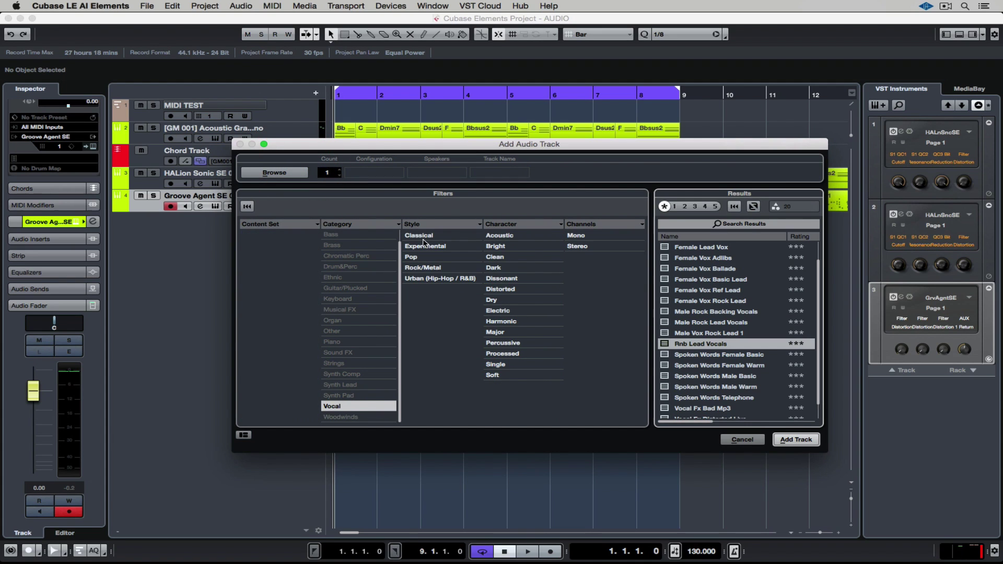
{"action": "left_click", "coordinate": [437, 278]}
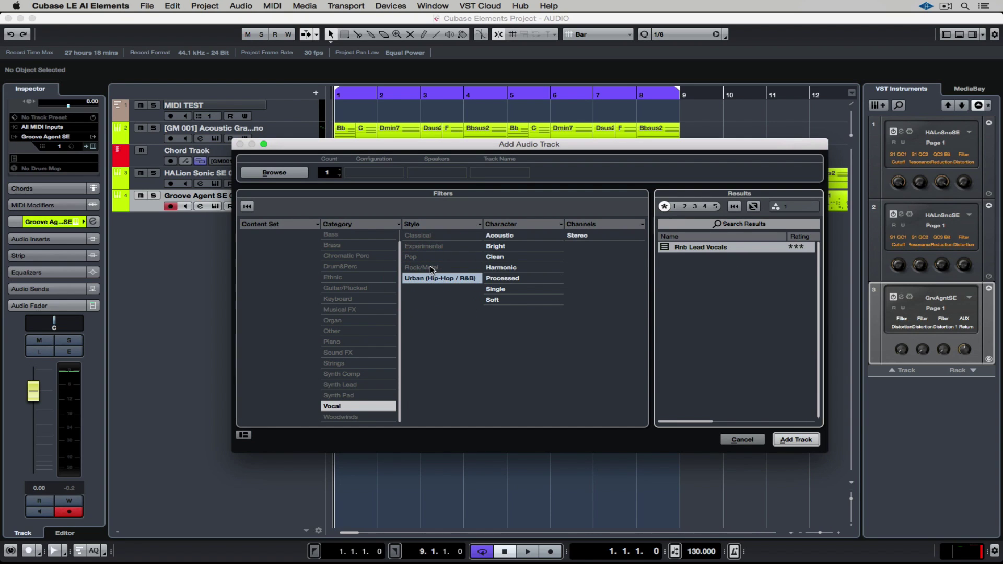
{"action": "left_click", "coordinate": [430, 268]}
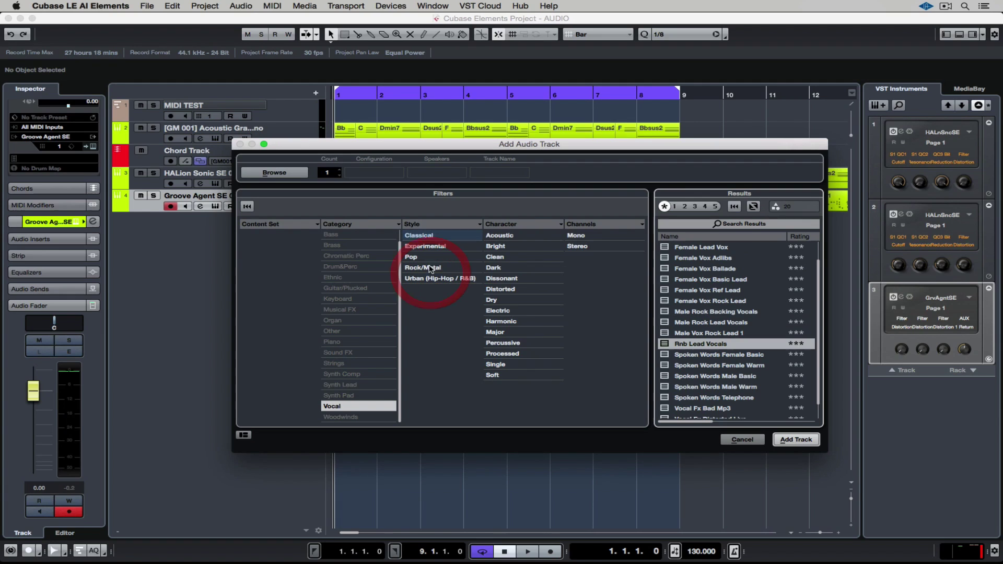
{"action": "left_click", "coordinate": [500, 247]}
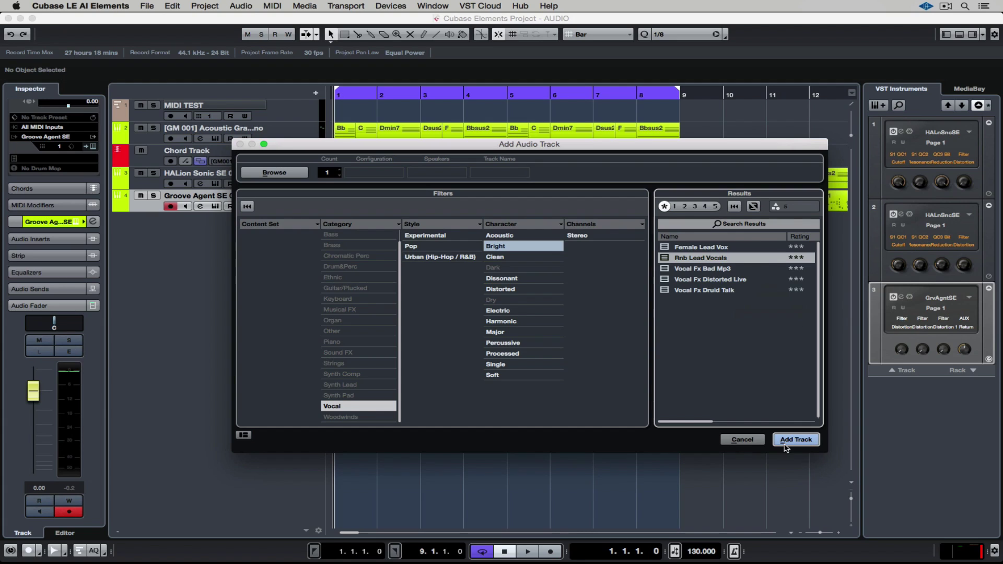
{"action": "left_click", "coordinate": [286, 174]}
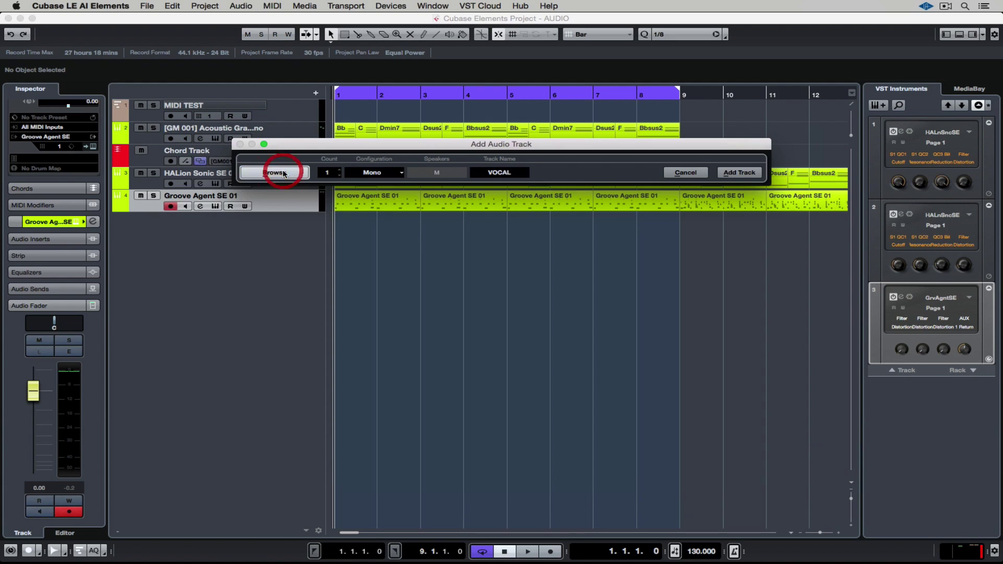
{"action": "left_click", "coordinate": [747, 172]}
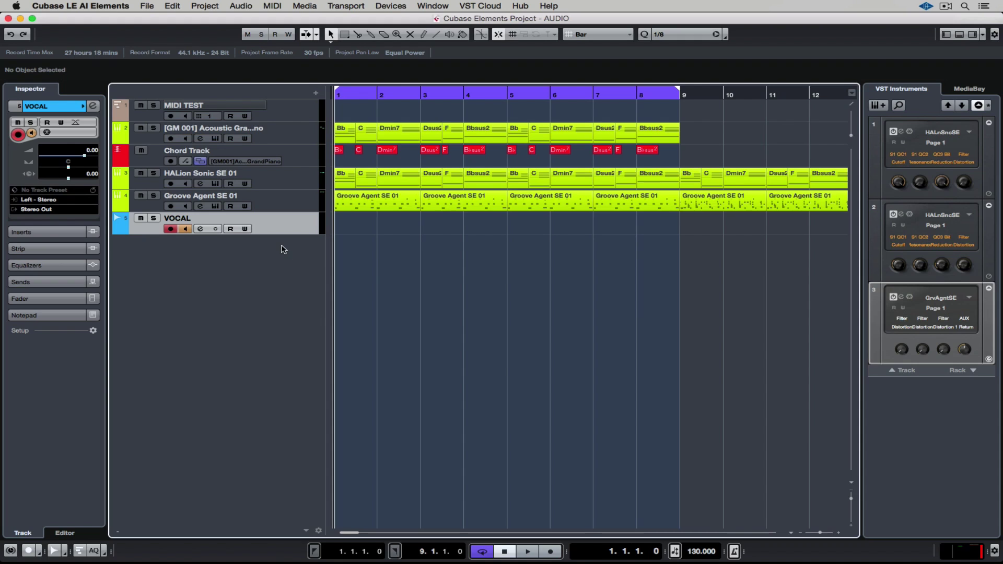
{"action": "left_click", "coordinate": [51, 107]}
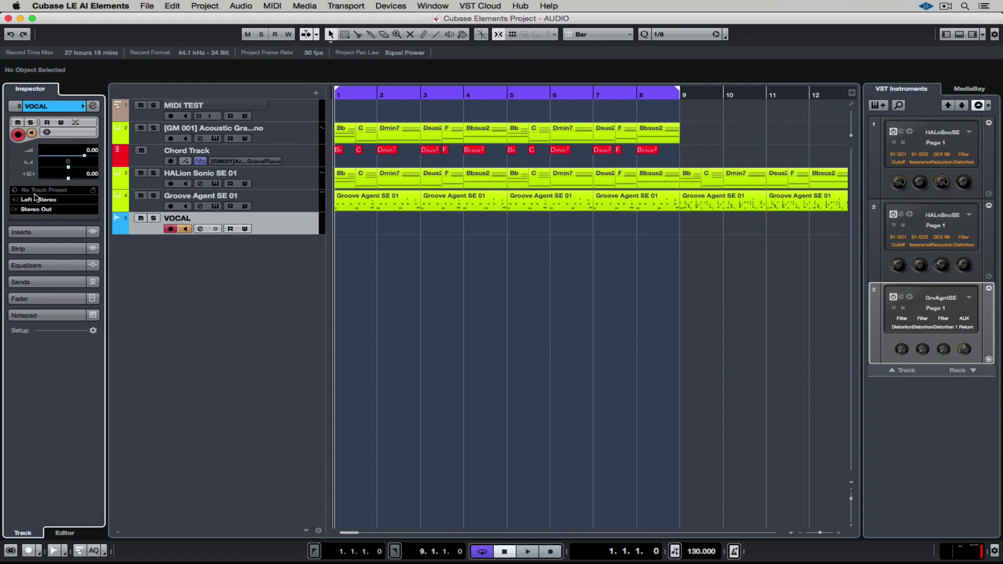
{"action": "left_click", "coordinate": [33, 200]}
{"action": "left_click", "coordinate": [76, 262]}
{"action": "key", "text": "F4"}
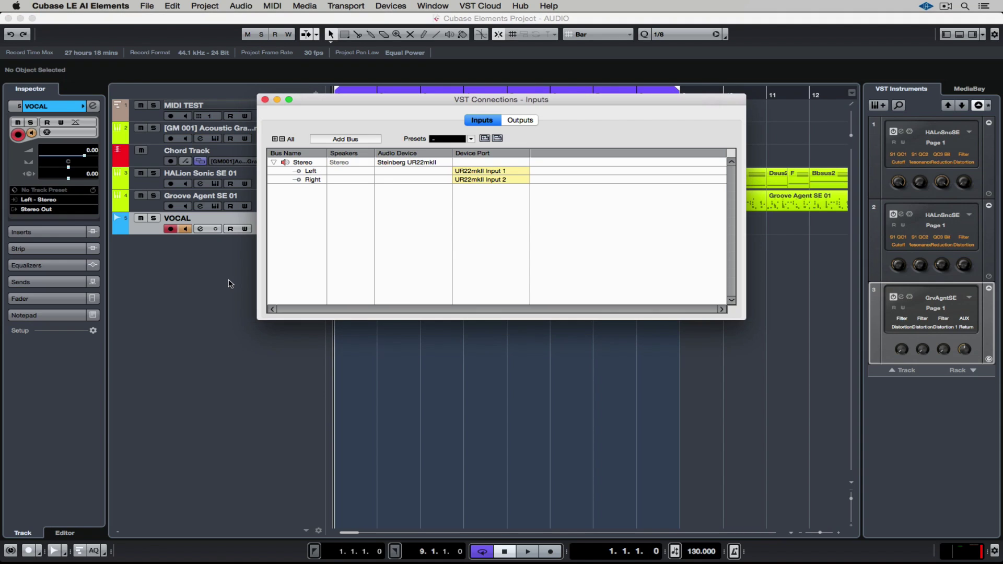
{"action": "key", "text": "F4"}
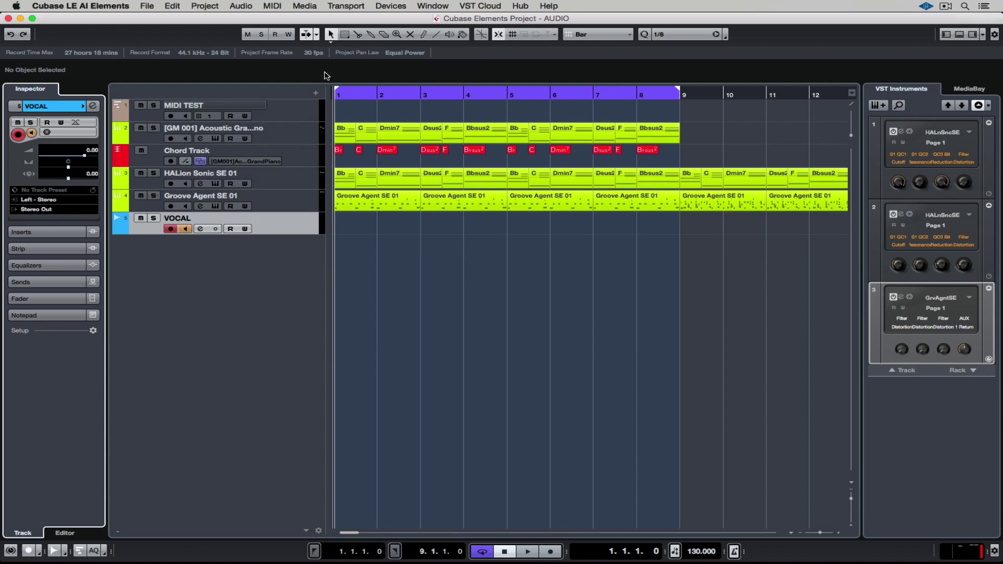
- Uncheck In Precount in Metronome Setup so no click plays during the precount
{"action": "left_click", "coordinate": [346, 5]}
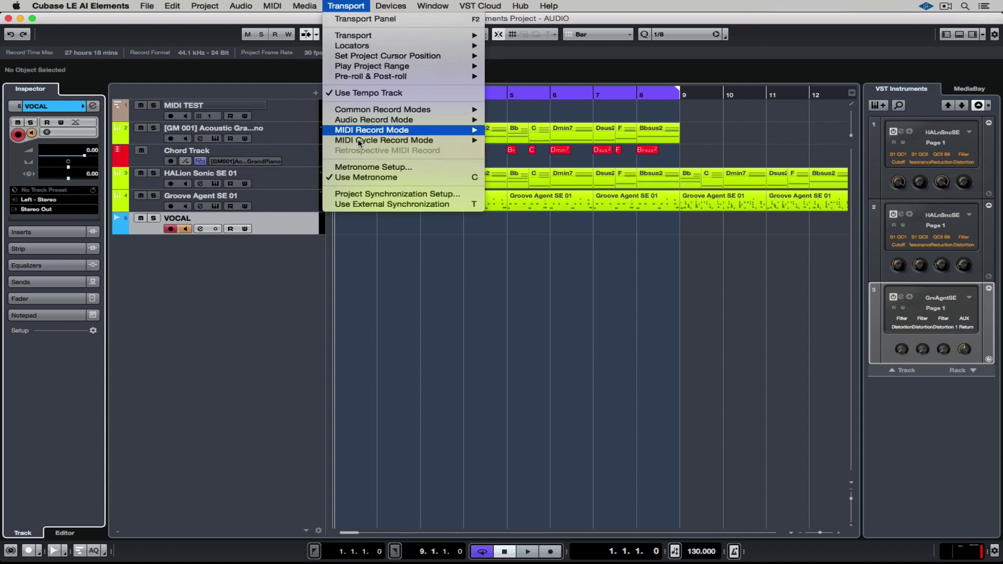
{"action": "left_click", "coordinate": [357, 167]}
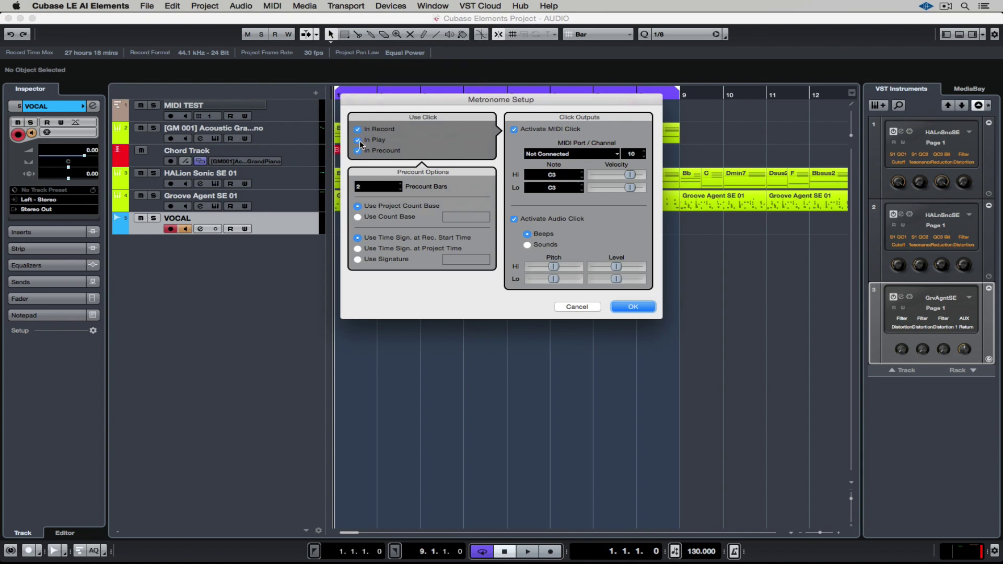
{"action": "left_click", "coordinate": [358, 151]}
{"action": "left_click", "coordinate": [625, 306]}
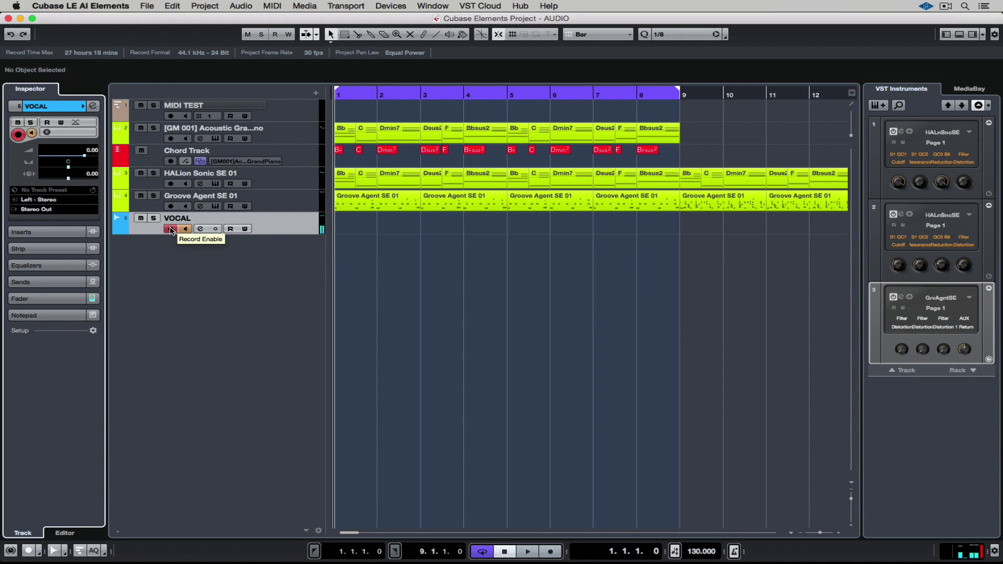
- Monitor the VOCAL track and record several cycle takes across bars 1 to 9
{"action": "left_click", "coordinate": [187, 230]}
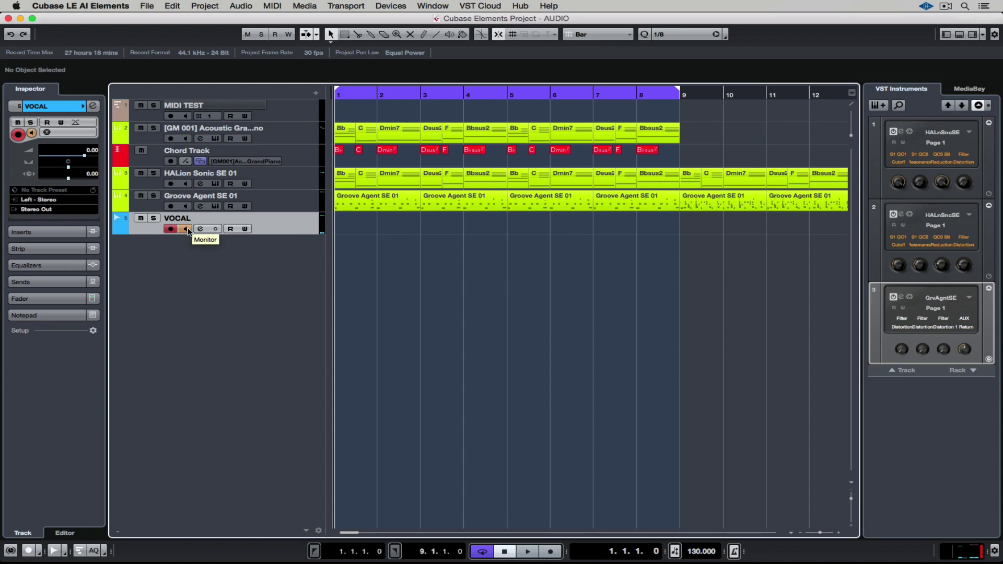
{"action": "left_click", "coordinate": [555, 547]}
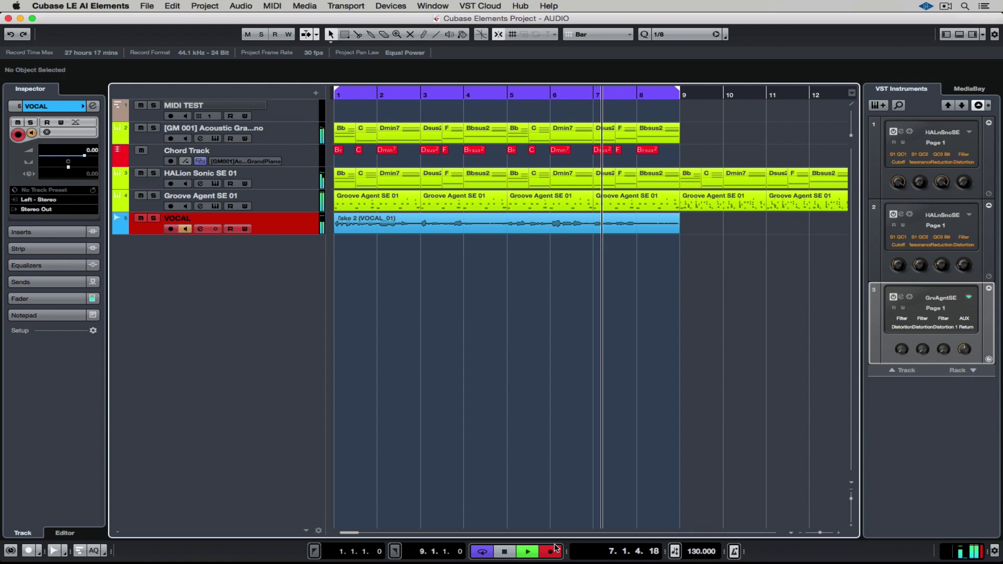
{"action": "left_click", "coordinate": [554, 549]}
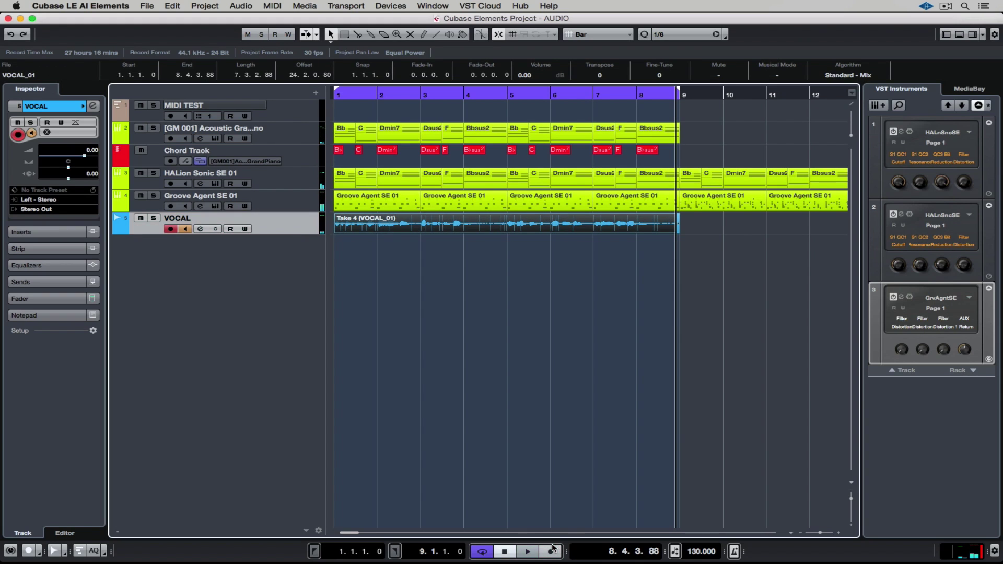
- Play back the recorded vocal and raise the VOCAL event's volume to 4.62 dB
{"action": "left_click", "coordinate": [529, 551]}
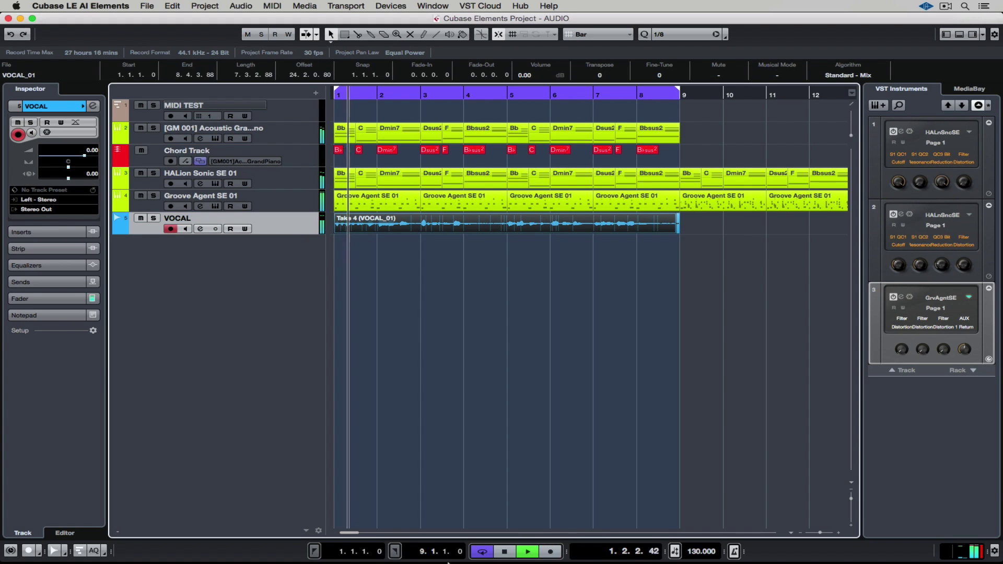
{"action": "left_click", "coordinate": [186, 228]}
{"action": "left_click", "coordinate": [186, 228]}
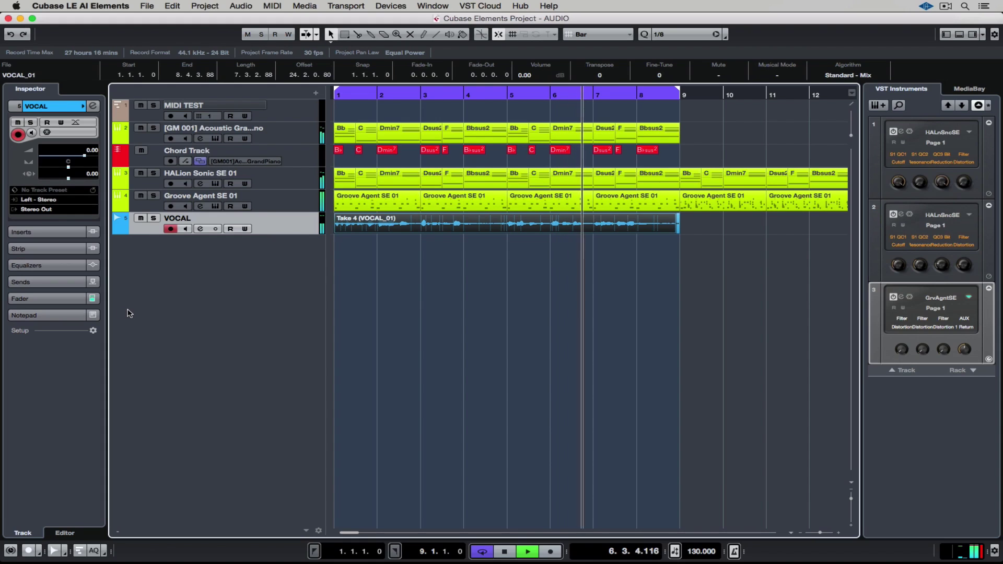
{"action": "key", "text": "space"}
{"action": "left_click_drag", "start_coordinate": [540, 272], "coordinate": [446, 224]}
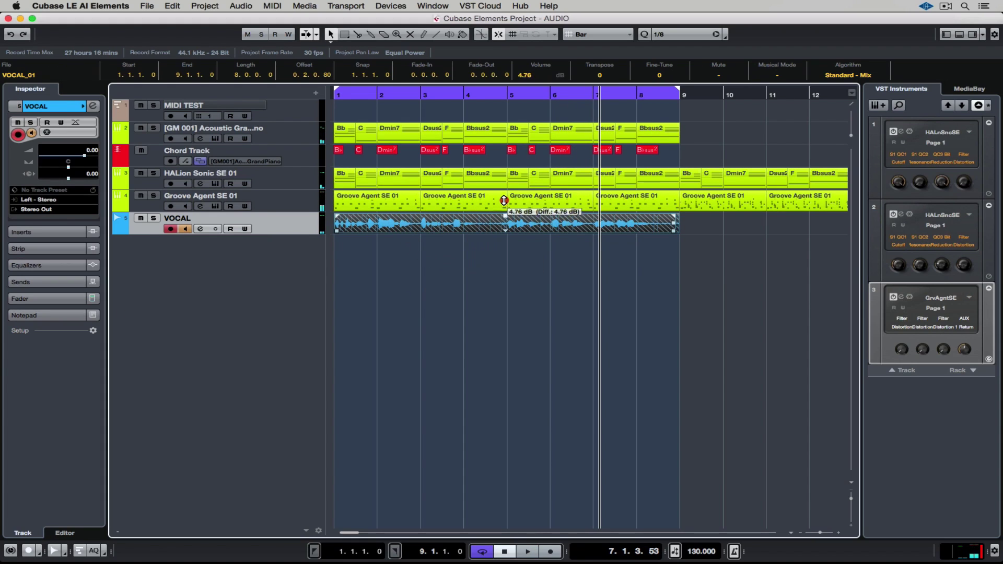
{"action": "left_click_drag", "start_coordinate": [504, 203], "coordinate": [503, 206]}
- Audition Take 3 during playback, then set the event to play Take 2
{"action": "key", "text": "space"}
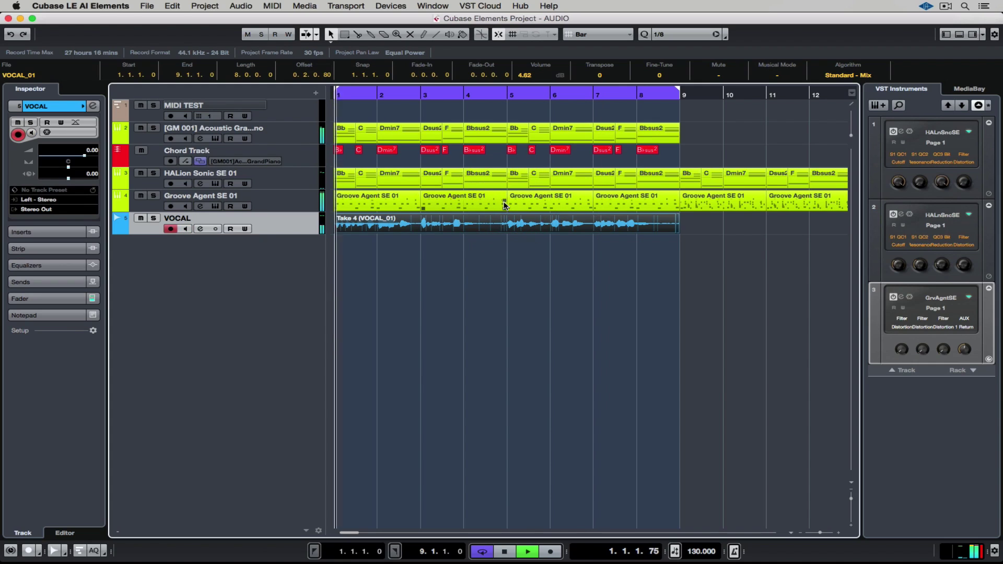
{"action": "left_click", "coordinate": [506, 232]}
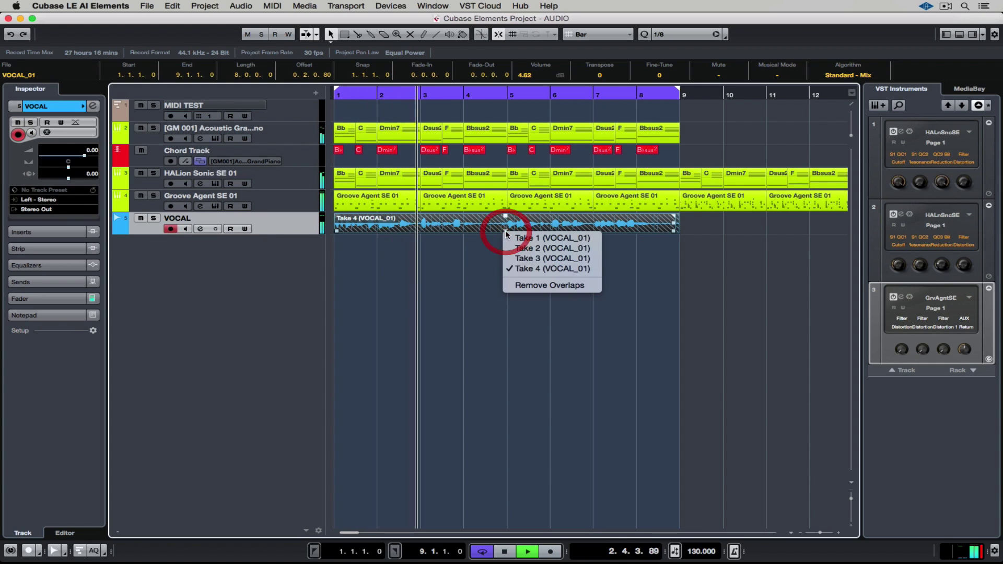
{"action": "left_click", "coordinate": [531, 259]}
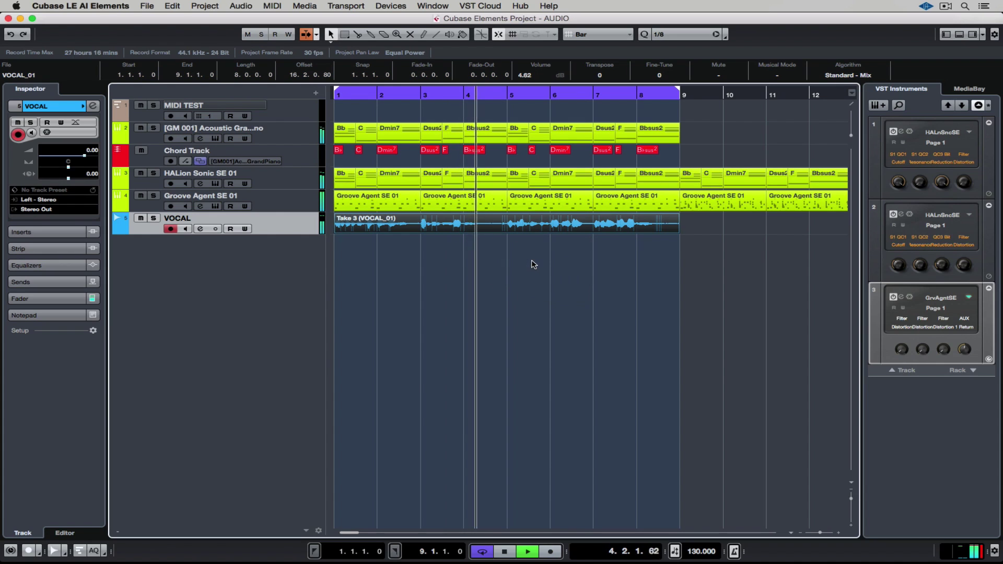
{"action": "left_click", "coordinate": [507, 232]}
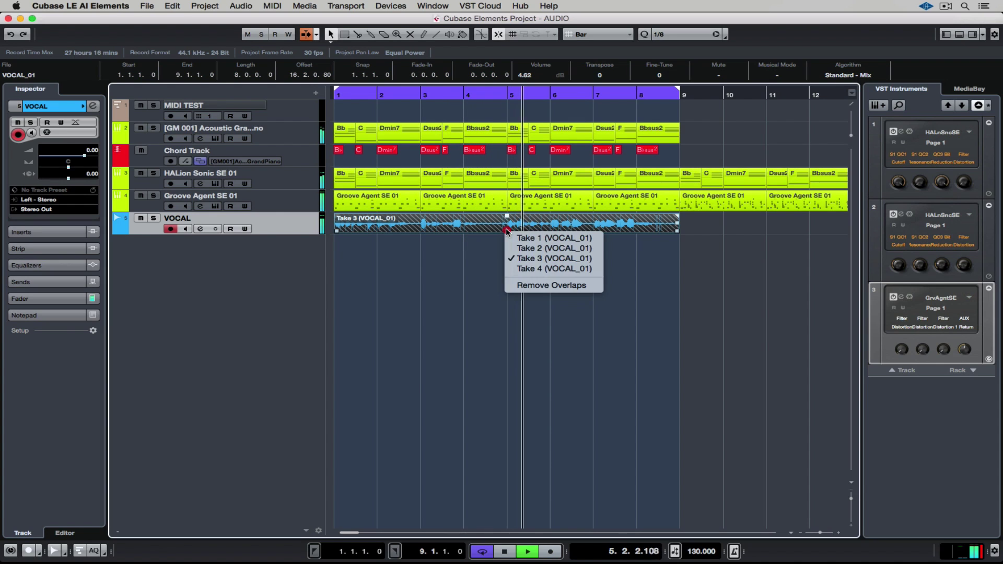
{"action": "left_click", "coordinate": [528, 249]}
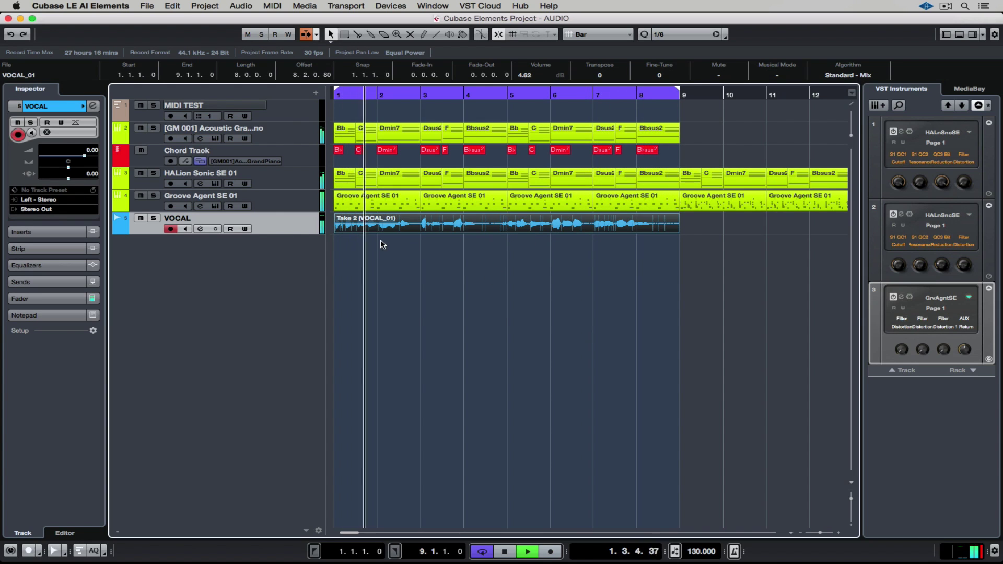
- Enlarge the VOCAL track, zoom in, and select the Split tool with Beat snapping
{"action": "left_click_drag", "start_coordinate": [301, 232], "coordinate": [300, 308]}
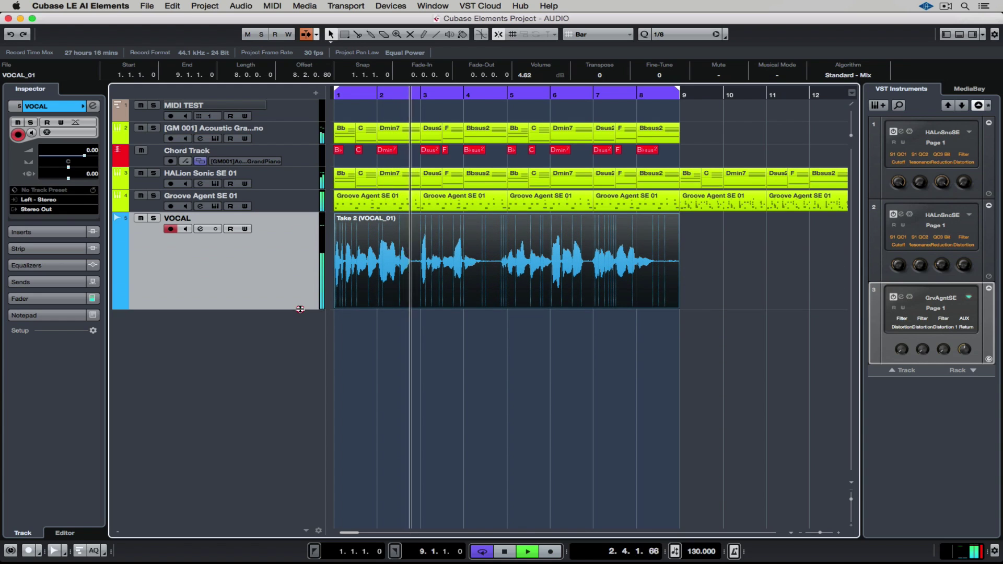
{"action": "key", "text": "h"}
{"action": "key", "text": "h"}
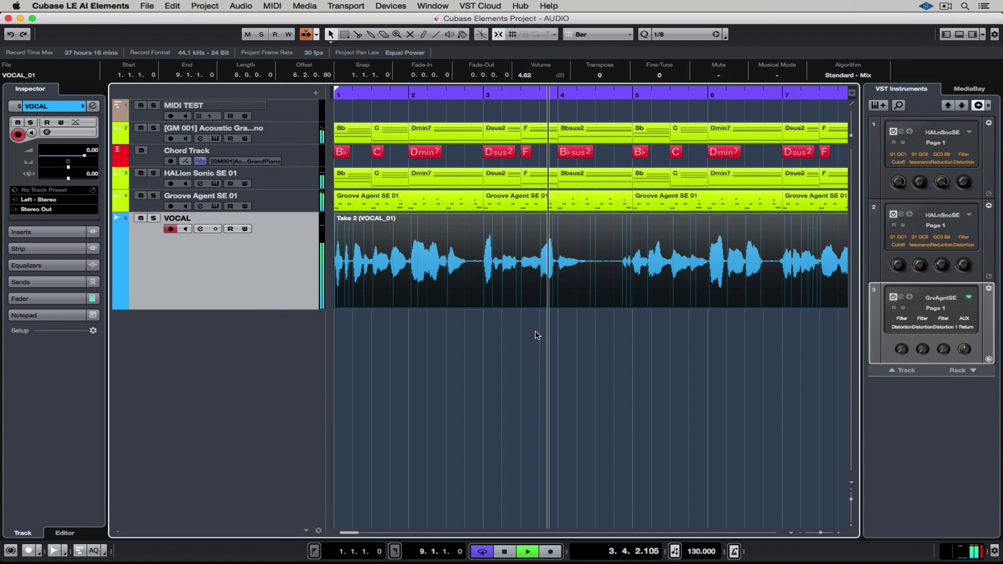
{"action": "left_click", "coordinate": [357, 34]}
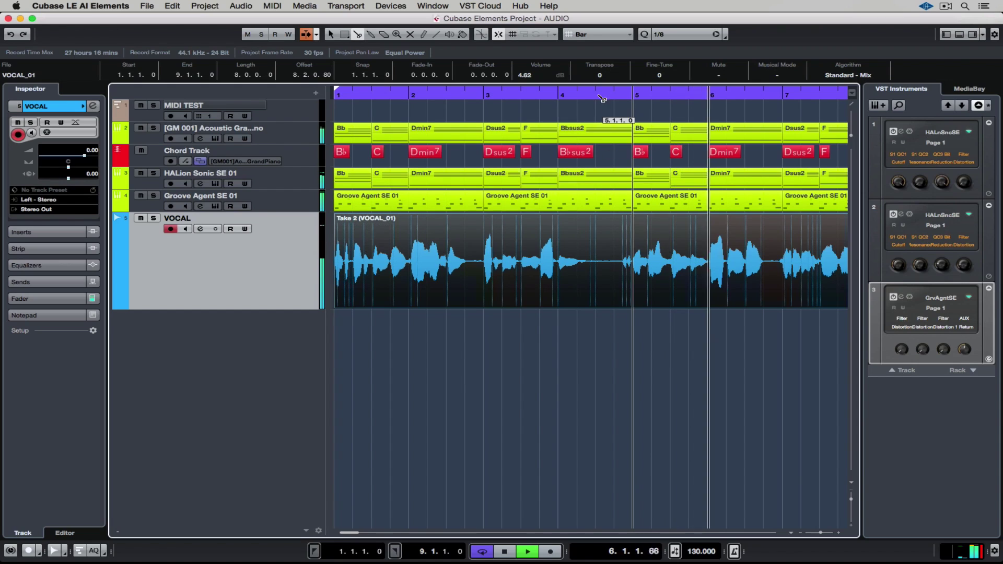
{"action": "left_click", "coordinate": [595, 34]}
{"action": "left_click", "coordinate": [595, 42]}
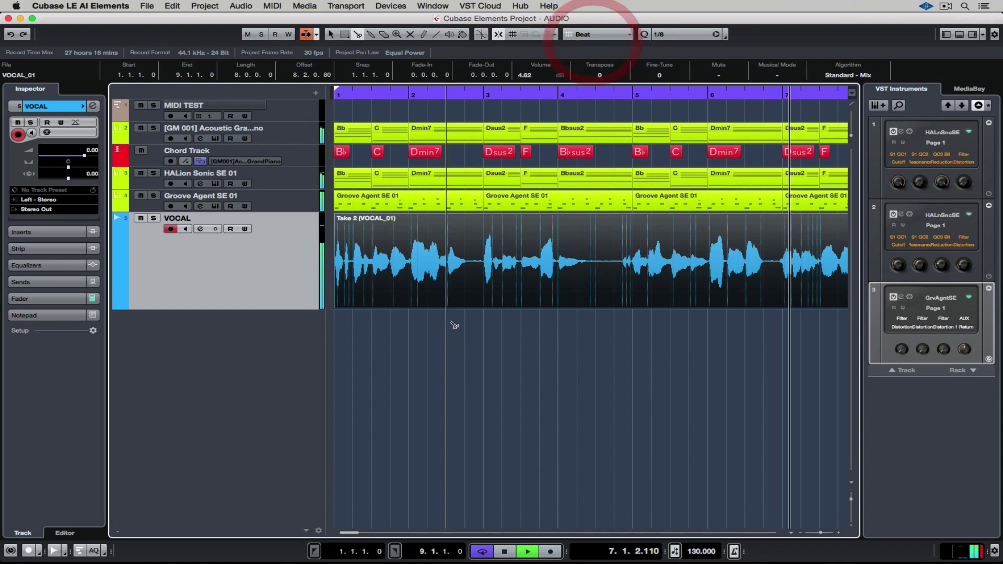
- Split the VOCAL event at bars 2.3, 4.3, 6 and 6.3
{"action": "left_click", "coordinate": [473, 270]}
{"action": "left_click", "coordinate": [599, 263]}
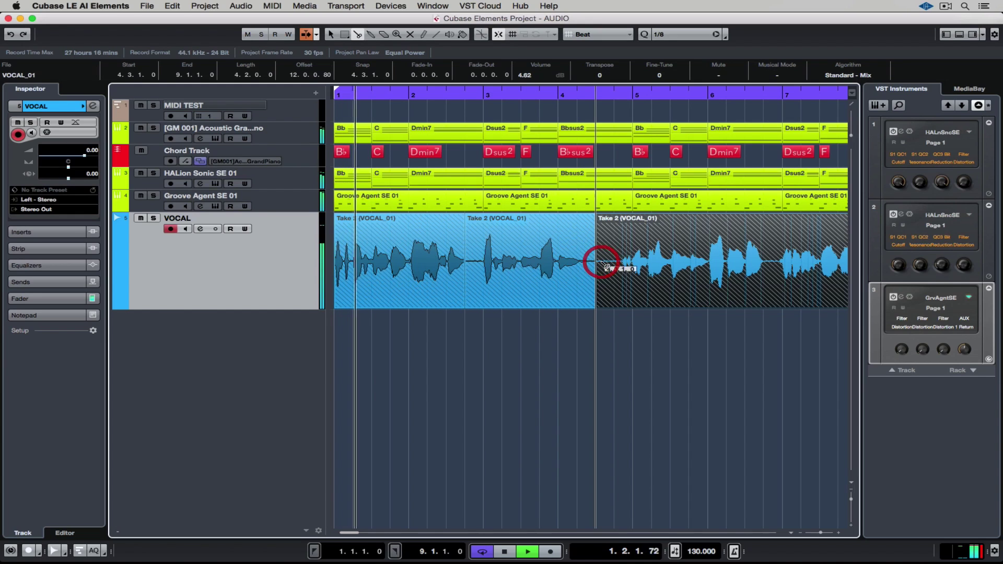
{"action": "left_click", "coordinate": [710, 277]}
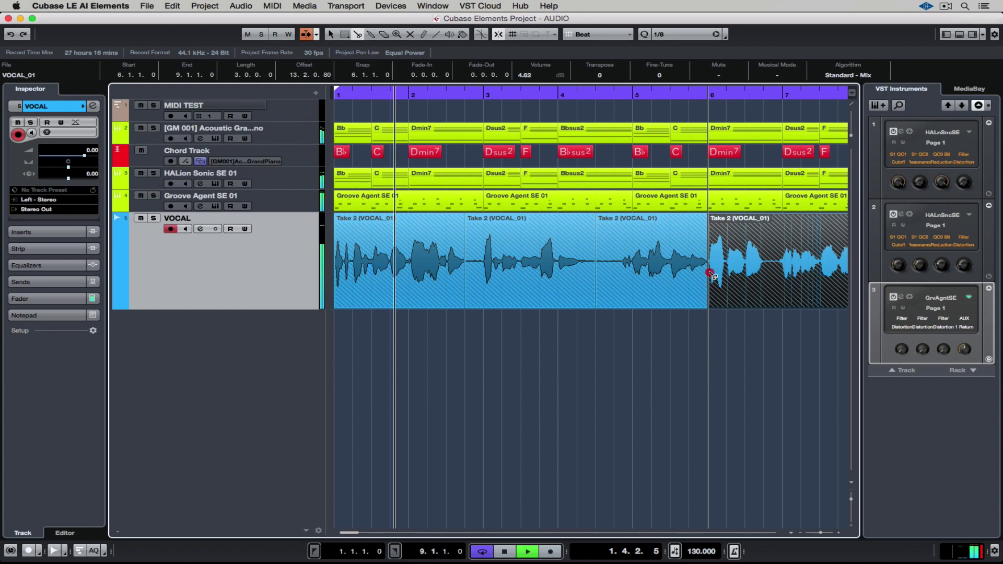
{"action": "left_click", "coordinate": [763, 278]}
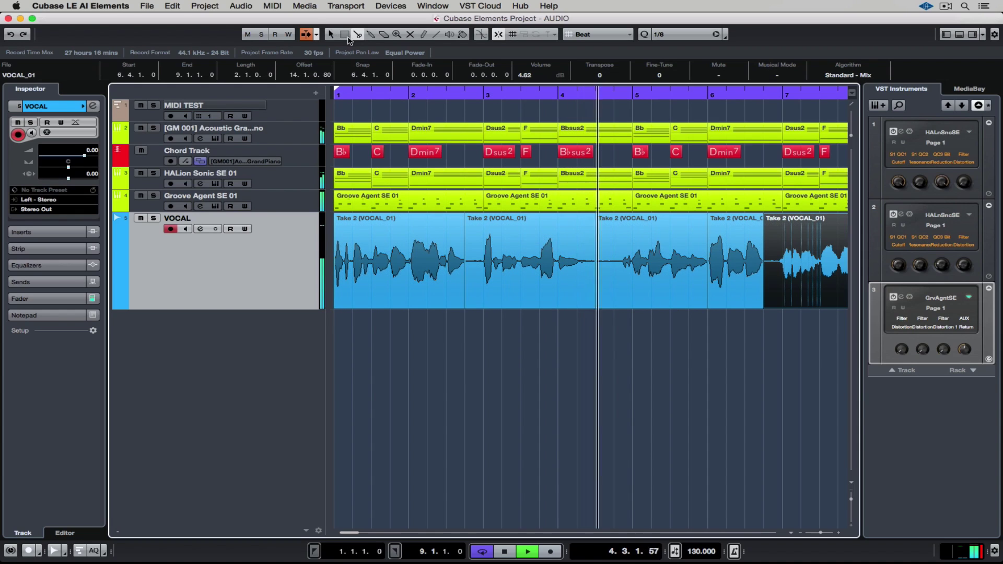
- Assign Take 3, Take 4 and Take 3 to the first three sections
{"action": "left_click", "coordinate": [330, 34]}
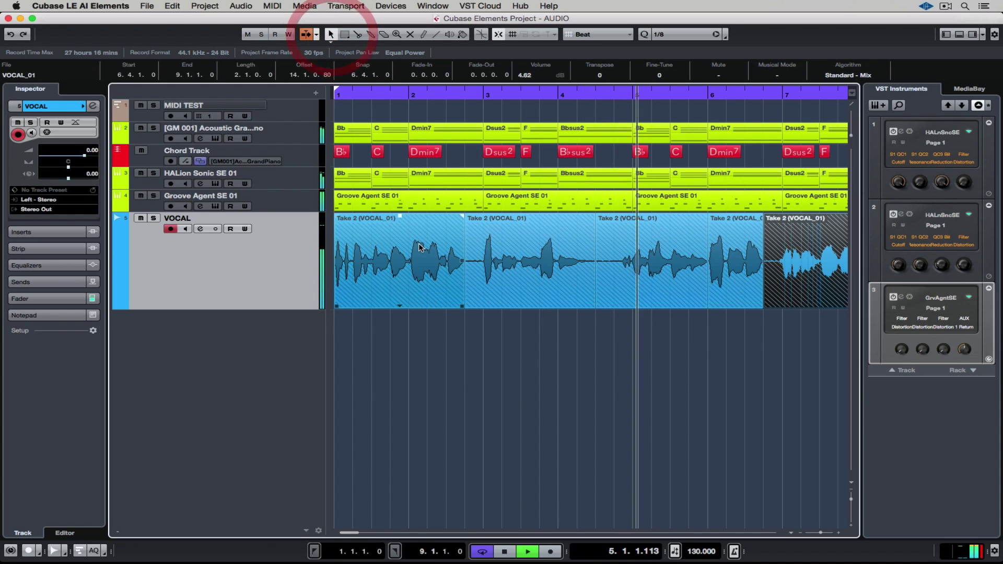
{"action": "left_click", "coordinate": [399, 307]}
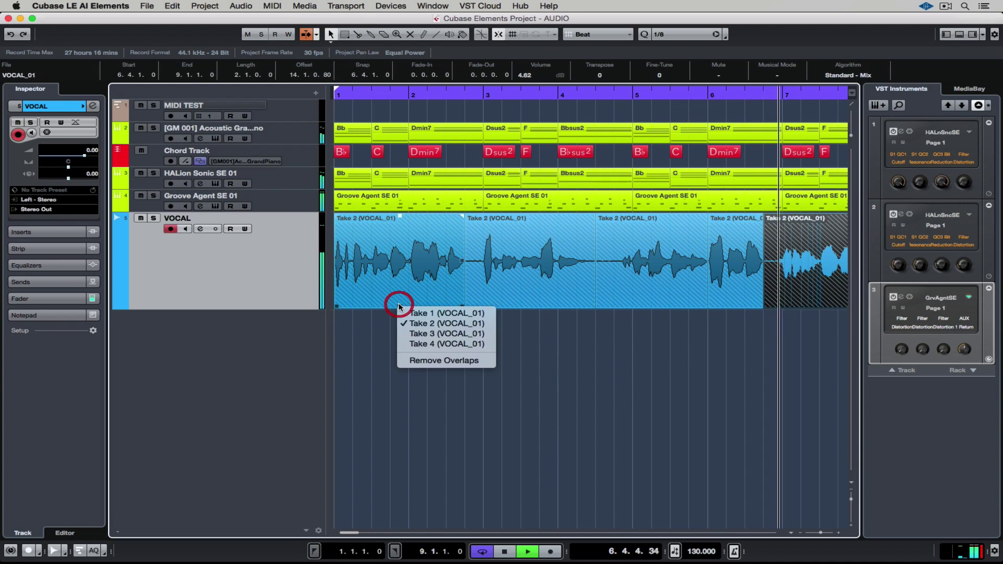
{"action": "left_click", "coordinate": [416, 335]}
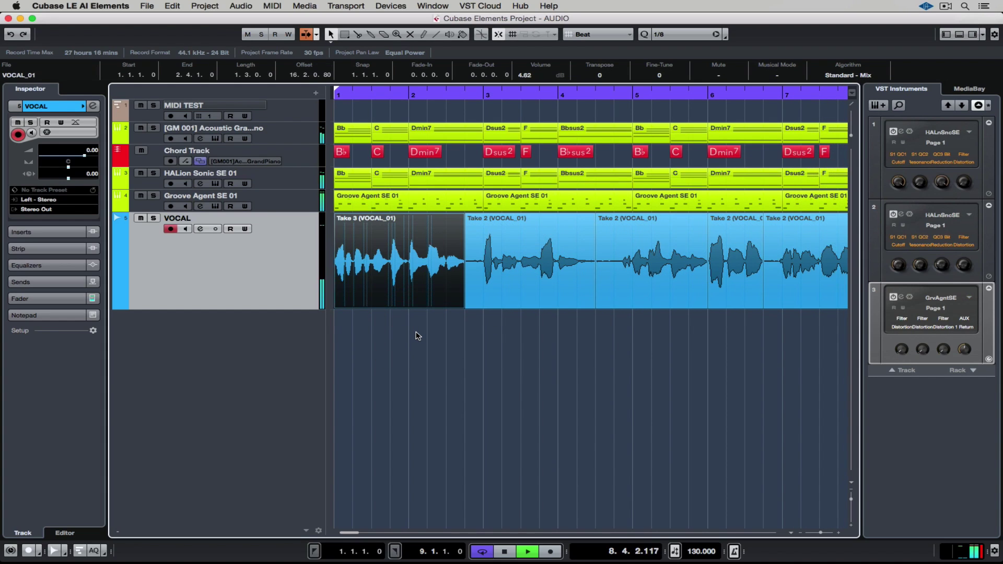
{"action": "left_click", "coordinate": [531, 307]}
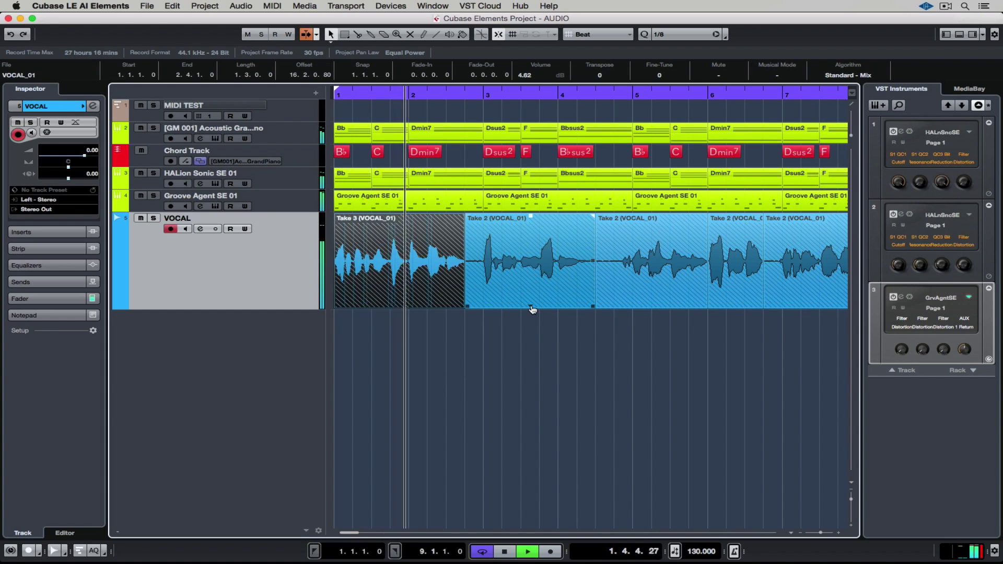
{"action": "left_click", "coordinate": [532, 307]}
{"action": "left_click", "coordinate": [531, 308]}
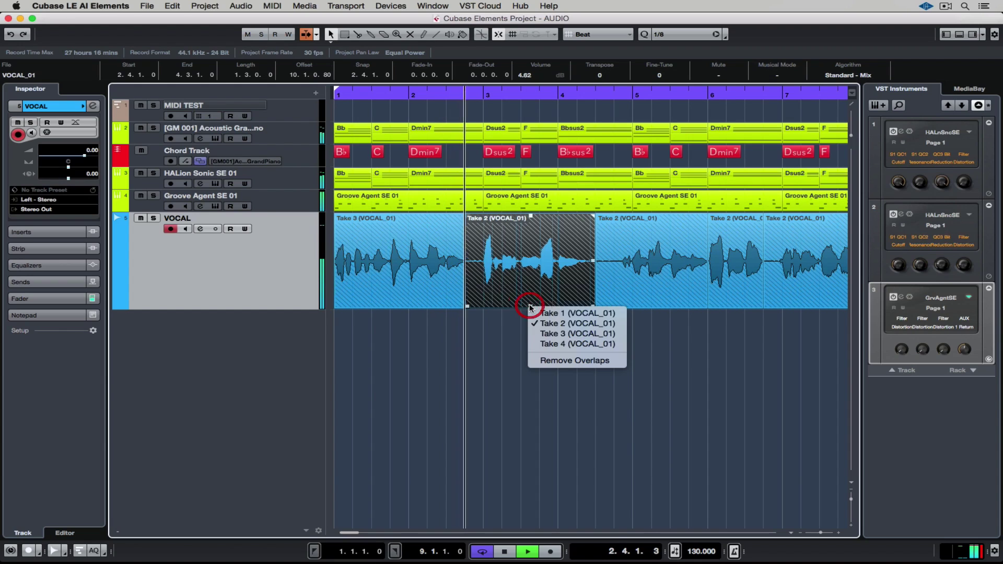
{"action": "left_click", "coordinate": [546, 343]}
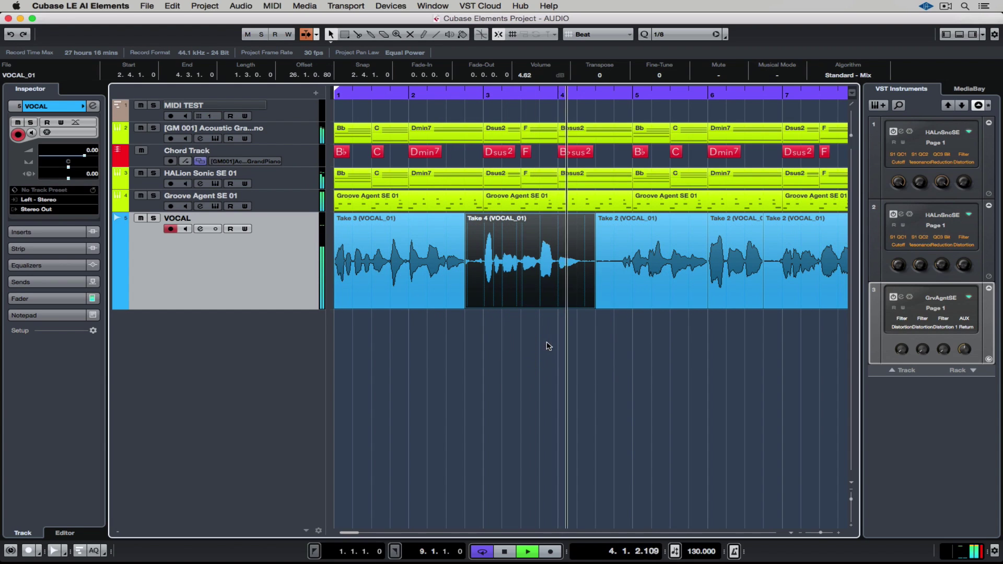
{"action": "left_click", "coordinate": [652, 307]}
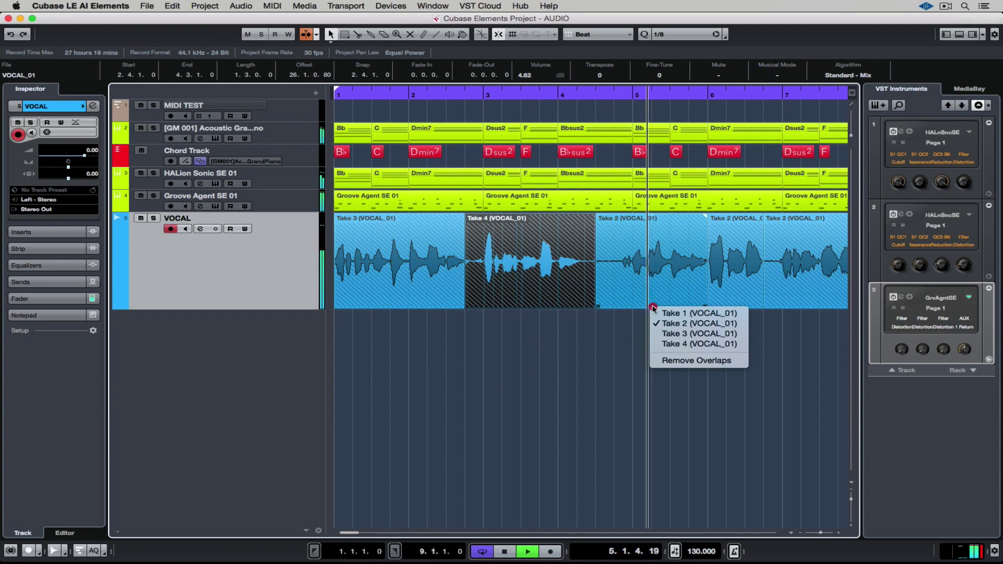
{"action": "left_click", "coordinate": [664, 334]}
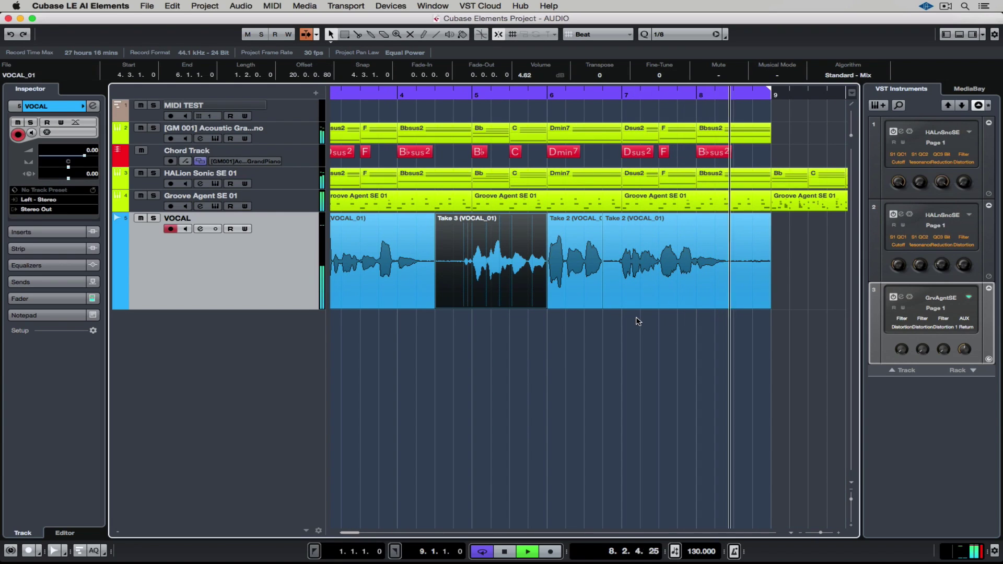
- Stop playback and trim the tail of the last VOCAL event with Range Selection
{"action": "key", "text": "space"}
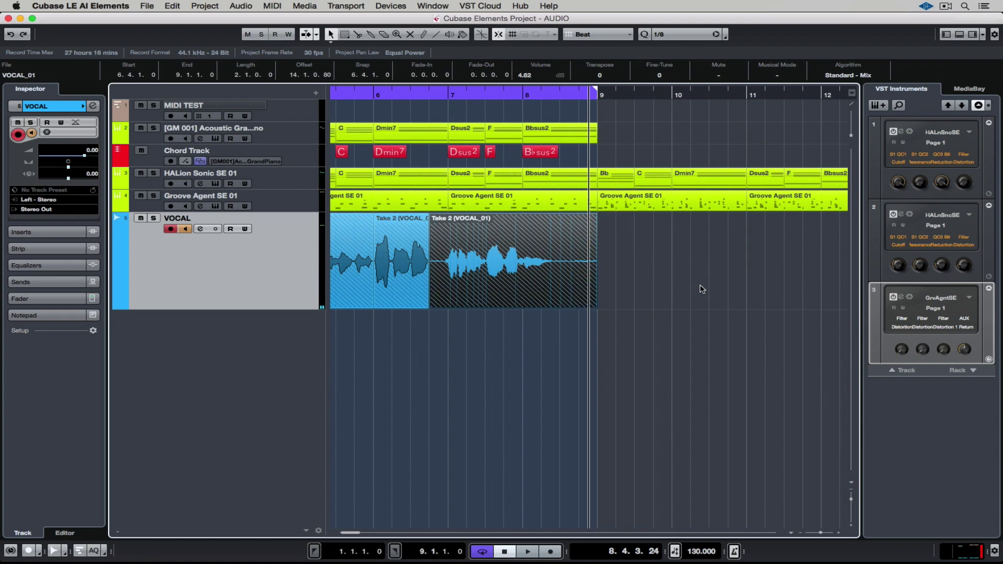
{"action": "left_click", "coordinate": [345, 35]}
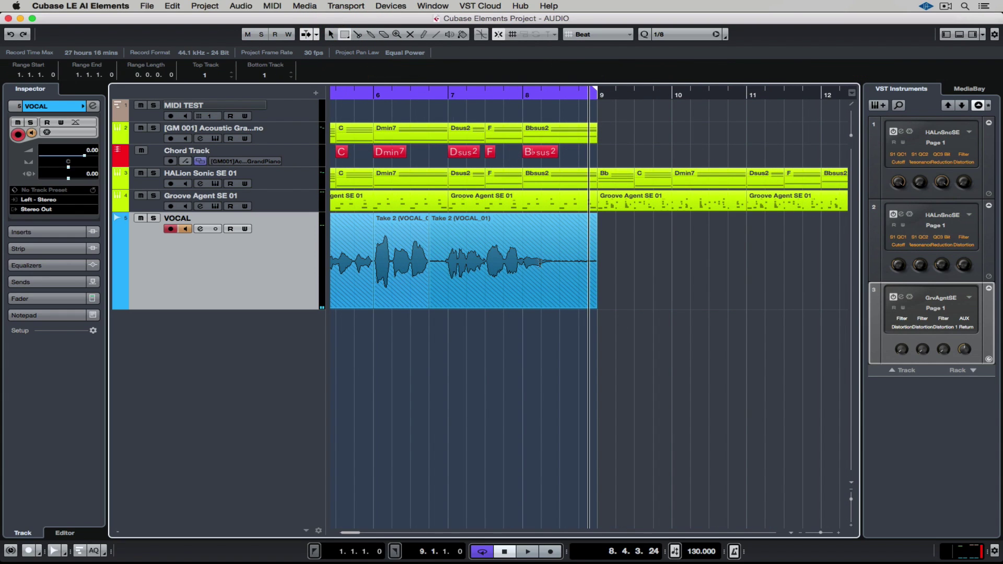
{"action": "left_click_drag", "start_coordinate": [555, 265], "coordinate": [617, 266]}
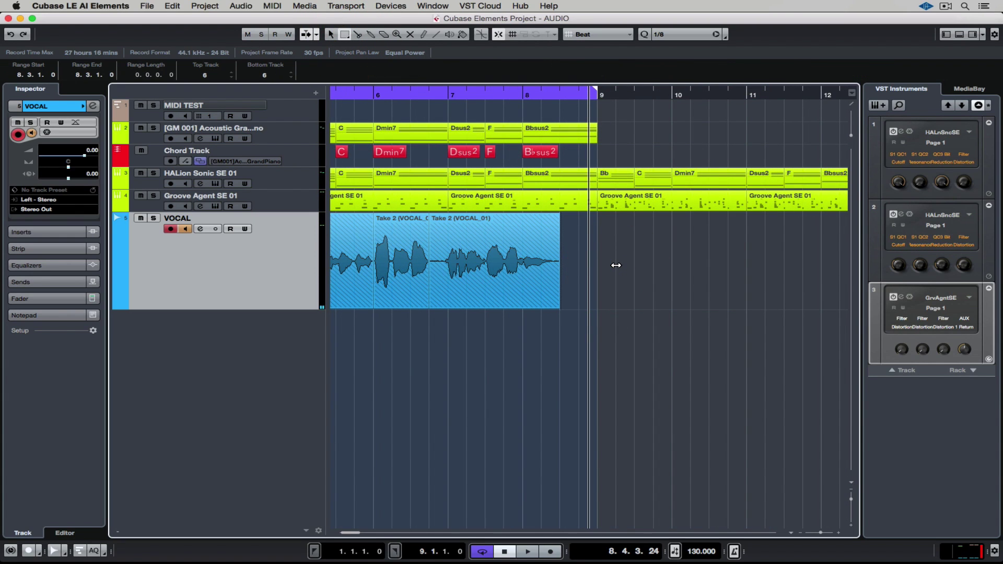
- Delete the silent gap around bar 6.4 and another short pause between phrases
{"action": "key", "text": "h"}
{"action": "key", "text": "h"}
{"action": "scroll", "coordinate": [473, 303], "scroll_direction": "left", "scroll_amount": 5}
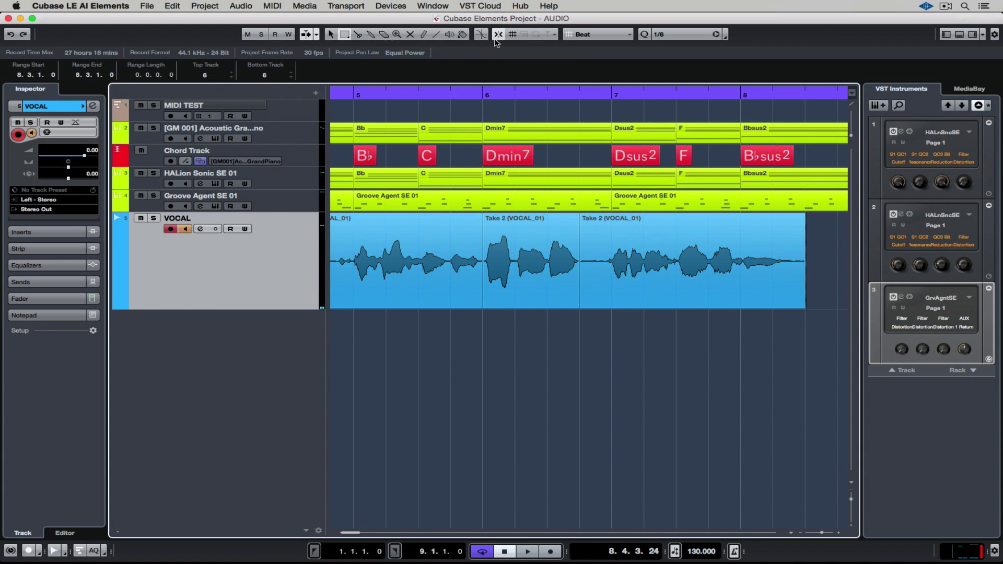
{"action": "left_click_drag", "start_coordinate": [579, 254], "coordinate": [602, 255]}
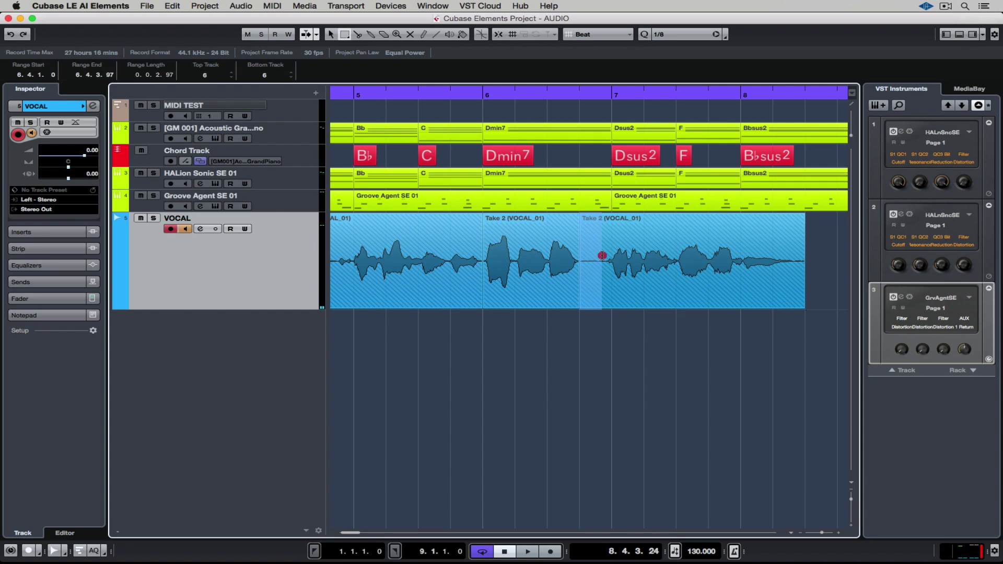
{"action": "key", "text": "Delete"}
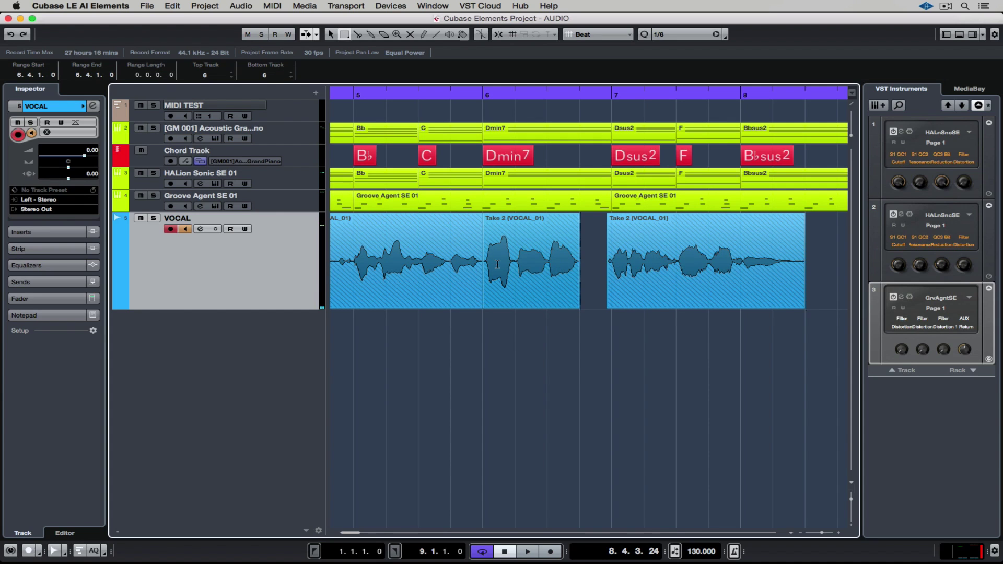
{"action": "scroll", "coordinate": [497, 268], "scroll_direction": "up", "scroll_amount": 5}
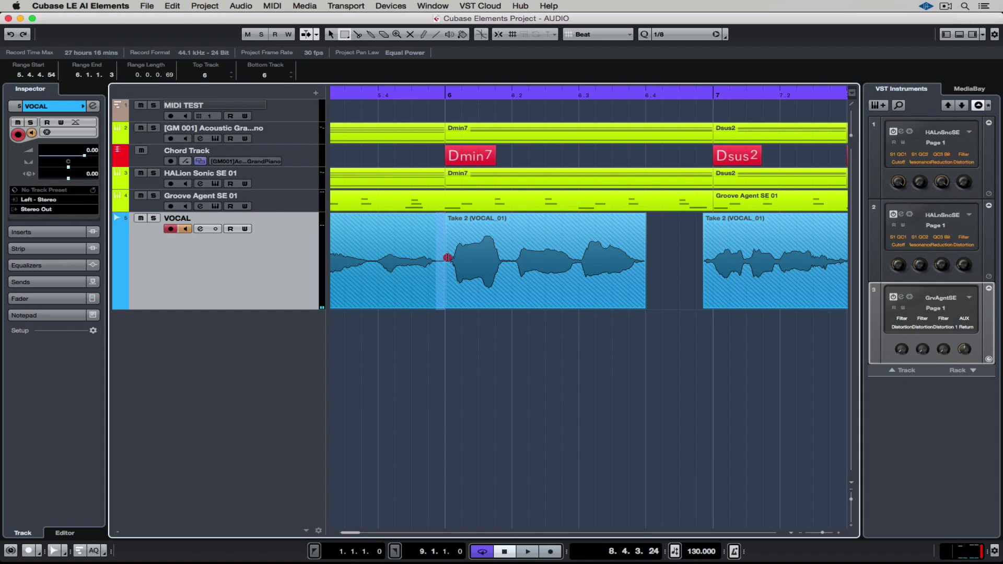
{"action": "key", "text": "Delete"}
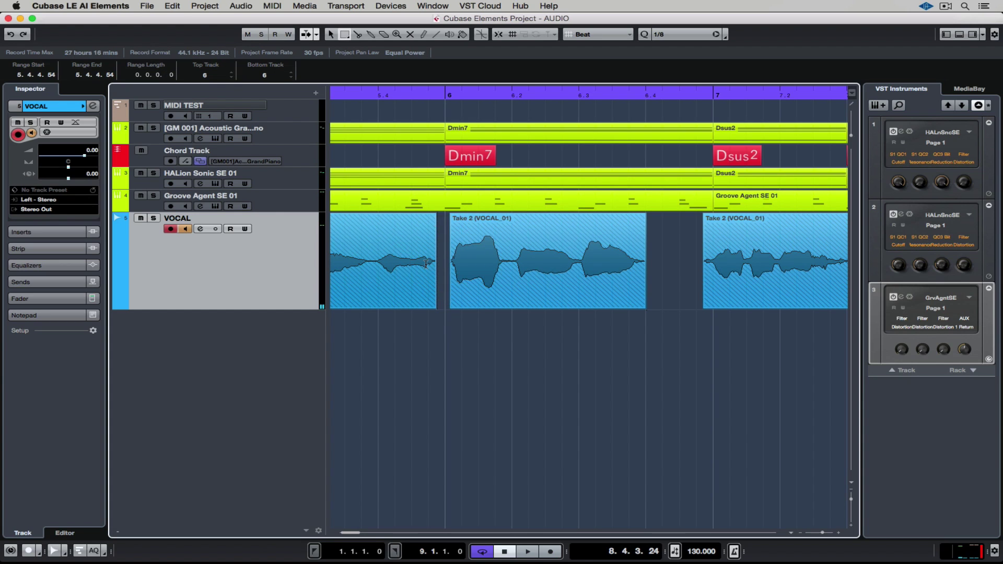
{"action": "scroll", "coordinate": [434, 261], "scroll_direction": "left", "scroll_amount": 10}
{"action": "scroll", "coordinate": [518, 270], "scroll_direction": "left", "scroll_amount": 10}
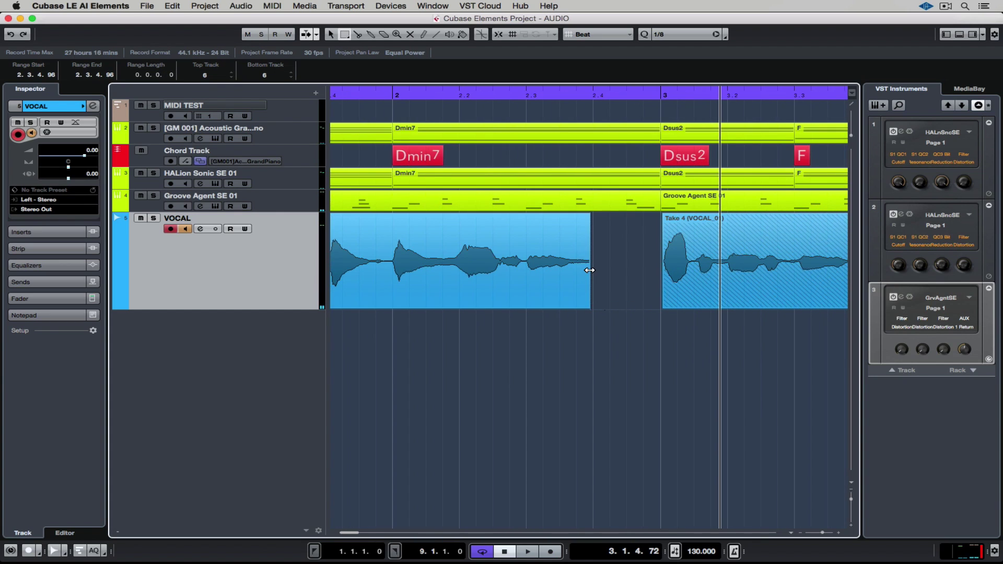
- Fade out the end of the event before the gap and fade in Take 4's start
{"action": "left_click", "coordinate": [332, 35]}
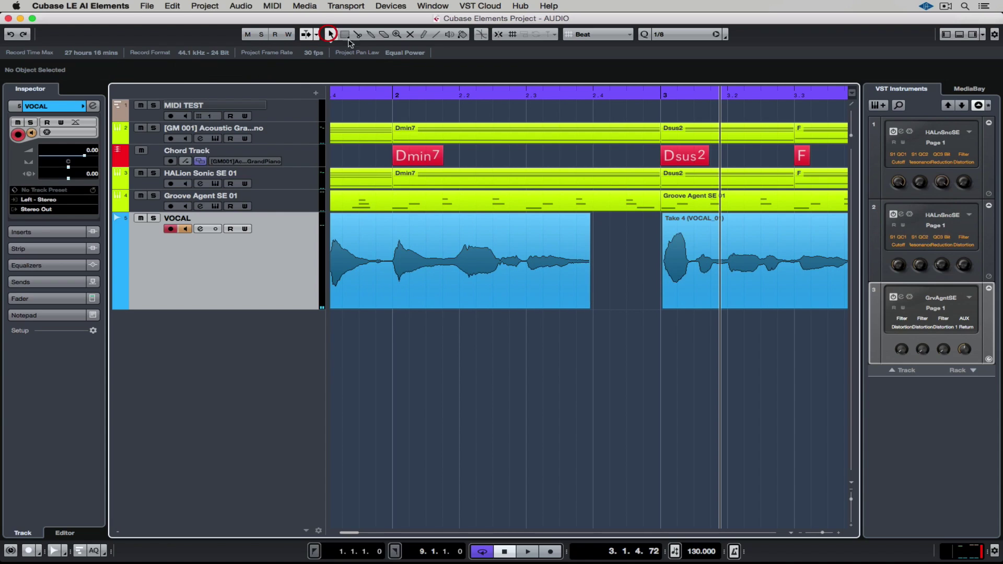
{"action": "left_click", "coordinate": [588, 216]}
{"action": "left_click_drag", "start_coordinate": [587, 216], "coordinate": [575, 216]}
{"action": "left_click_drag", "start_coordinate": [667, 215], "coordinate": [668, 216]}
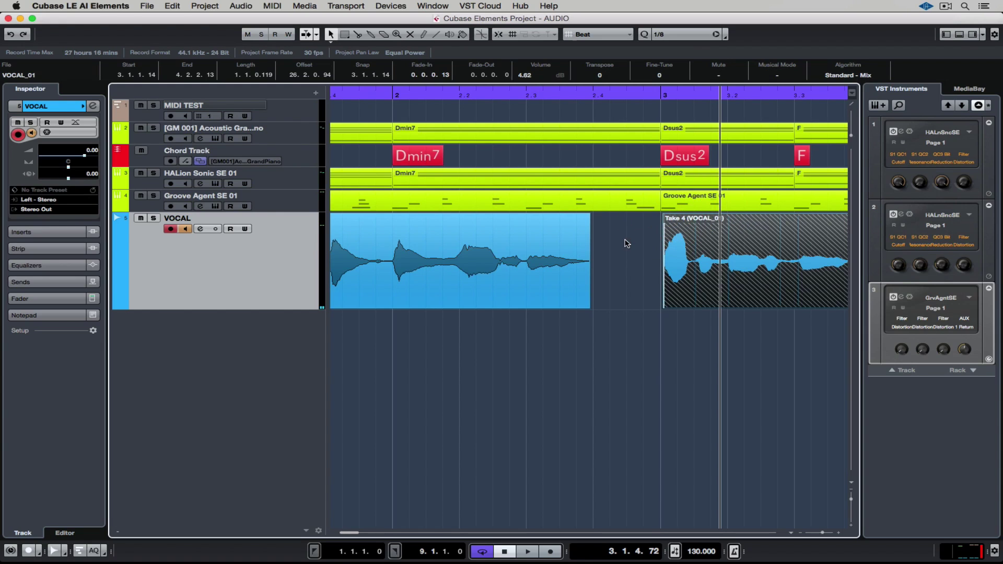
- Add short fade-ins to the Take 3 and Take 2 events
{"action": "key", "text": "g"}
{"action": "left_click_drag", "start_coordinate": [753, 217], "coordinate": [750, 217]}
{"action": "scroll", "coordinate": [797, 261], "scroll_direction": "right", "scroll_amount": 2}
{"action": "scroll", "coordinate": [797, 261], "scroll_direction": "right", "scroll_amount": 2}
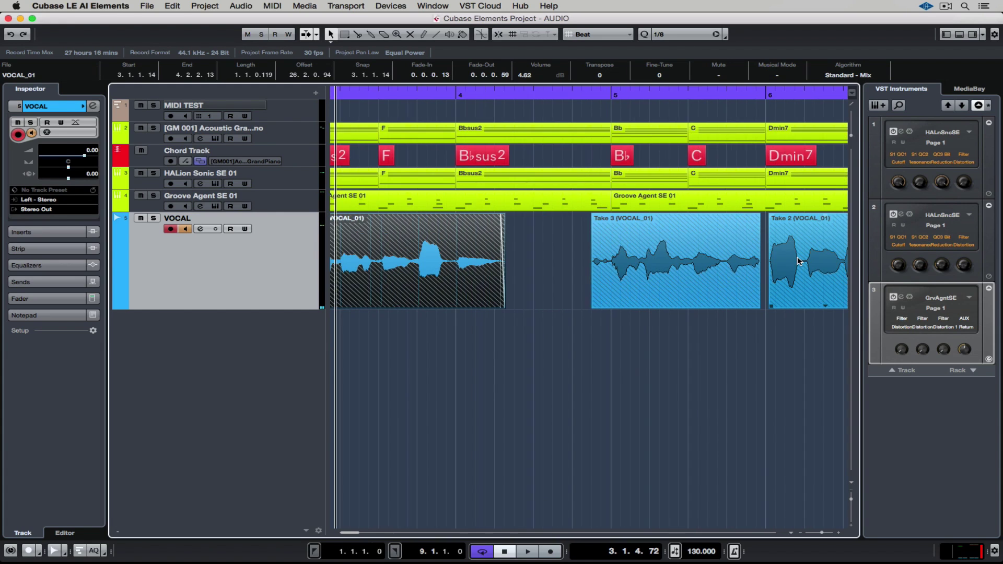
{"action": "left_click_drag", "start_coordinate": [594, 214], "coordinate": [593, 217]}
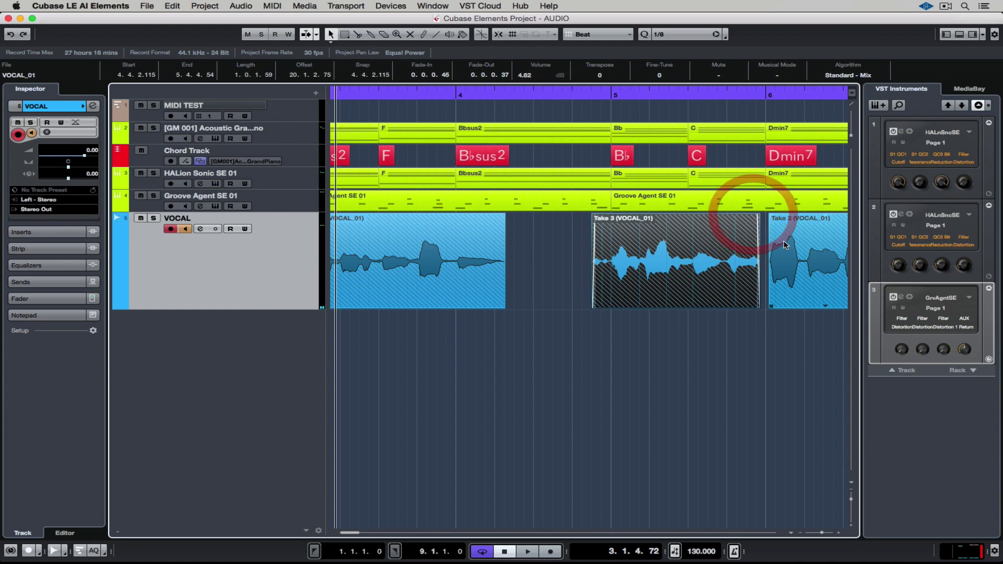
{"action": "left_click", "coordinate": [771, 215]}
{"action": "left_click", "coordinate": [774, 213]}
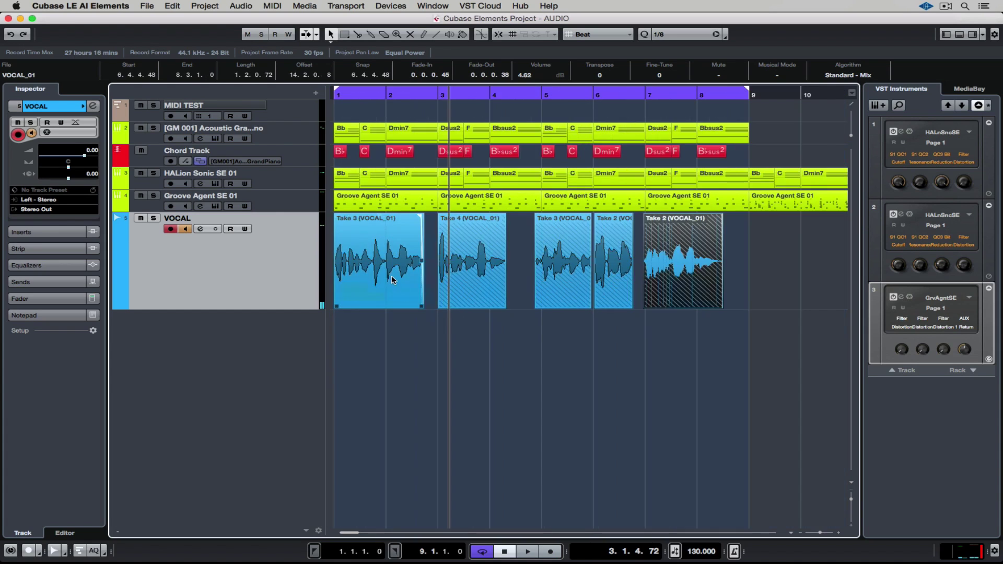
{"action": "double_click", "coordinate": [392, 276]}
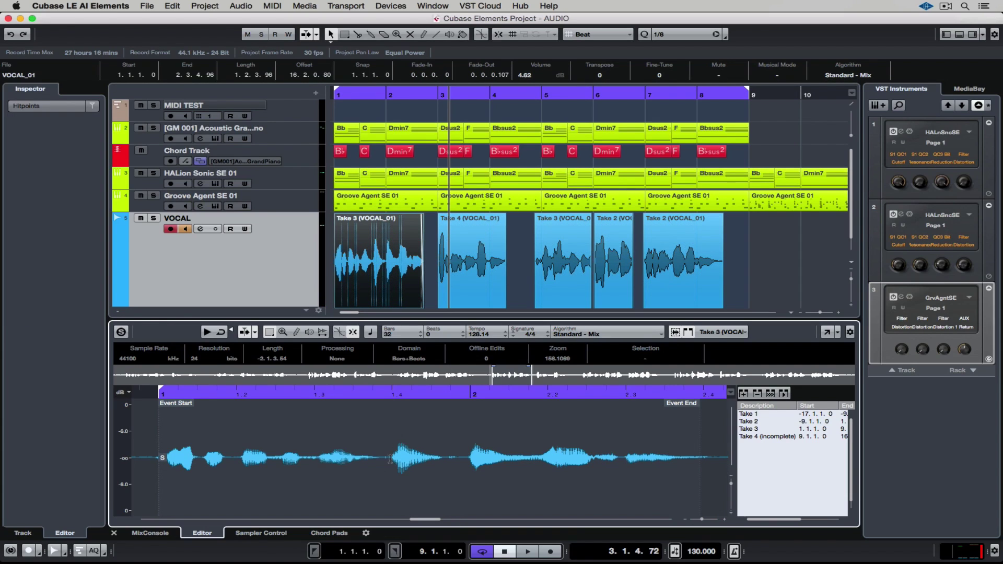
{"action": "left_click", "coordinate": [459, 280]}
{"action": "left_click", "coordinate": [552, 275]}
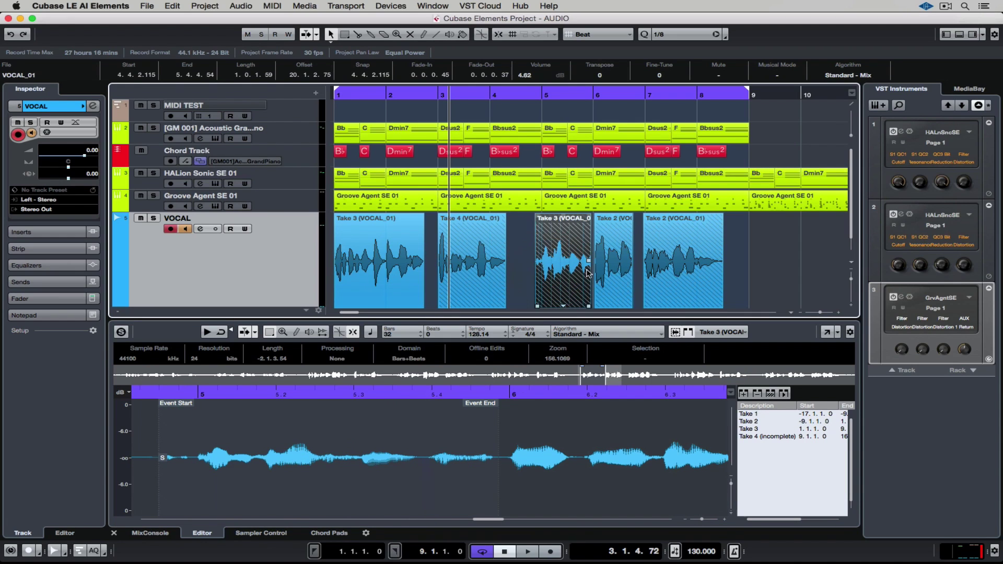
{"action": "left_click", "coordinate": [613, 273]}
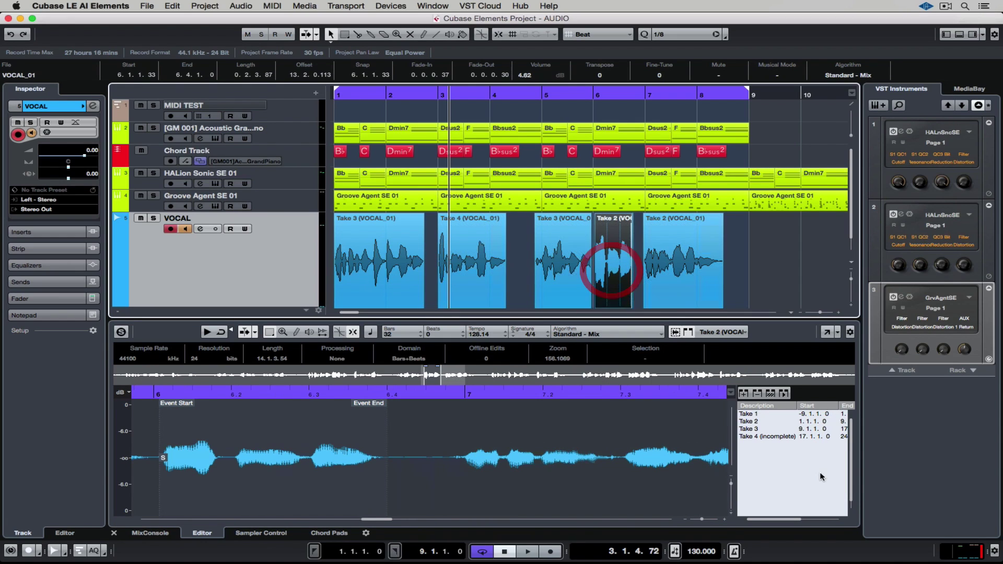
{"action": "left_click", "coordinate": [757, 414]}
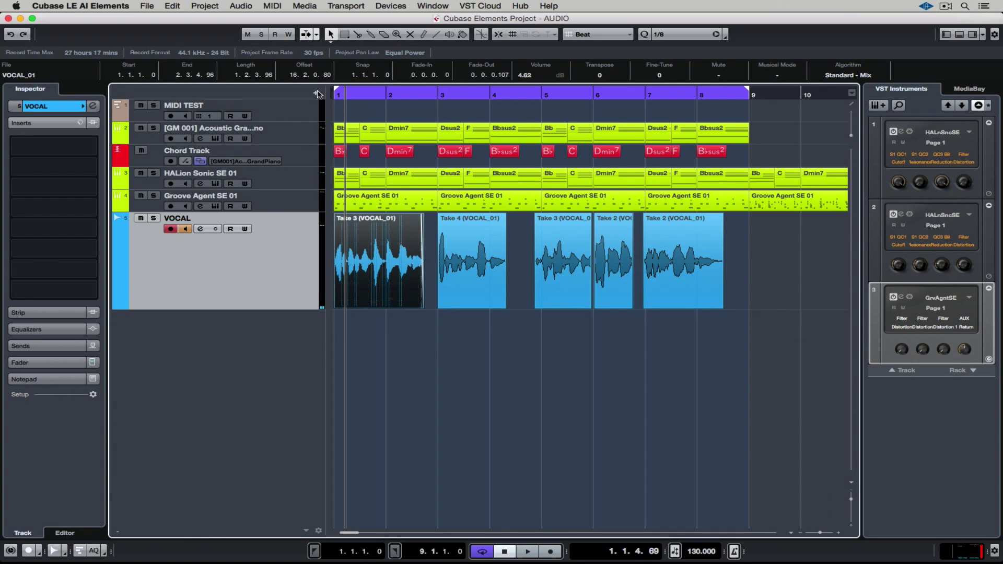
- Create a Mono audio track named AC GIT with preset browsing turned off
{"action": "left_click", "coordinate": [317, 94]}
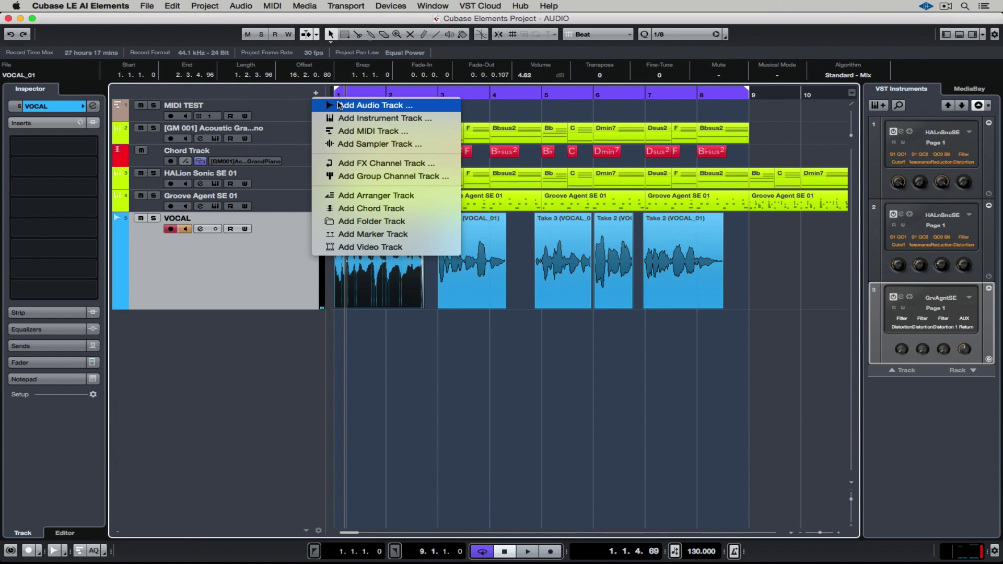
{"action": "left_click", "coordinate": [338, 104]}
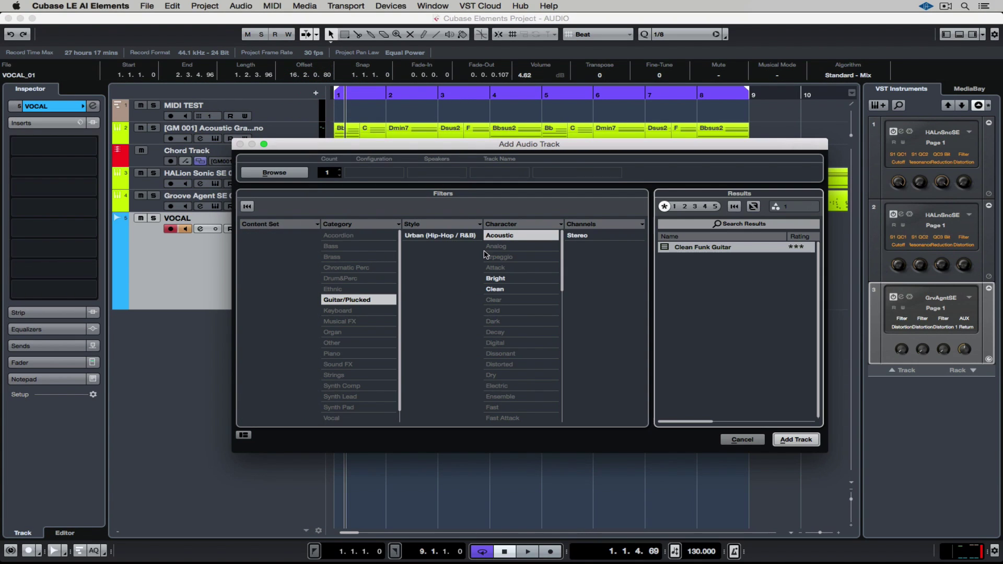
{"action": "left_click", "coordinate": [520, 236]}
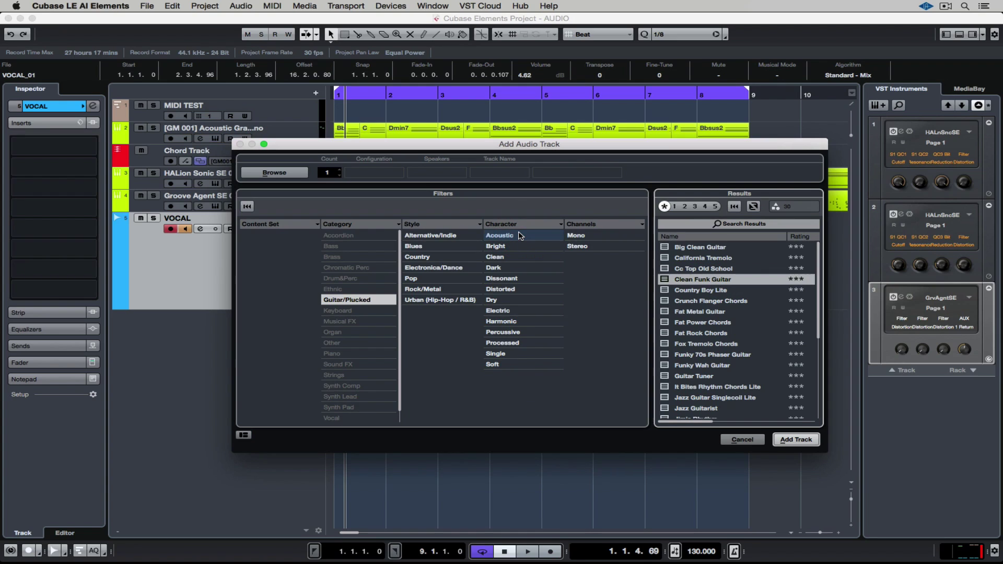
{"action": "left_click", "coordinate": [601, 240]}
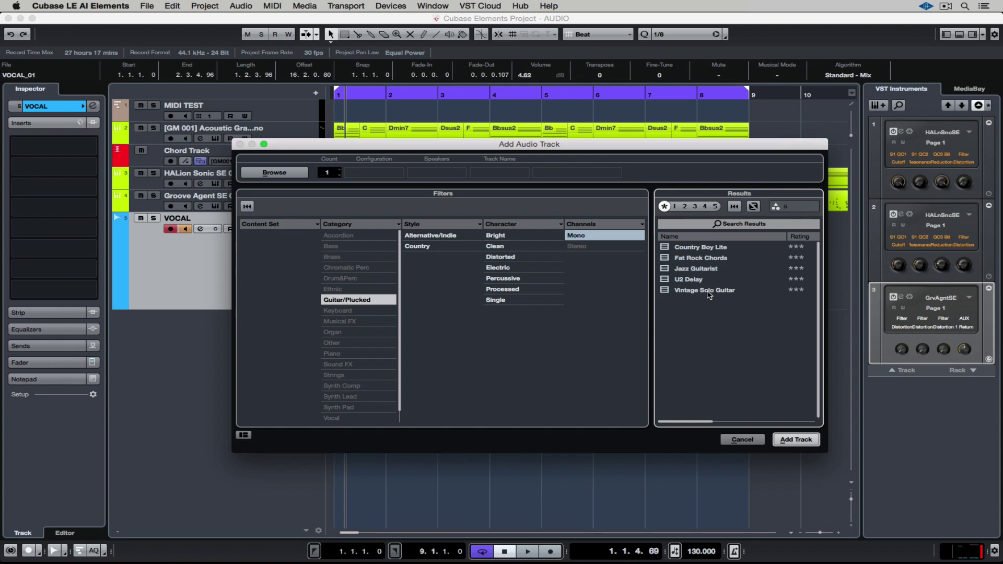
{"action": "left_click", "coordinate": [279, 174]}
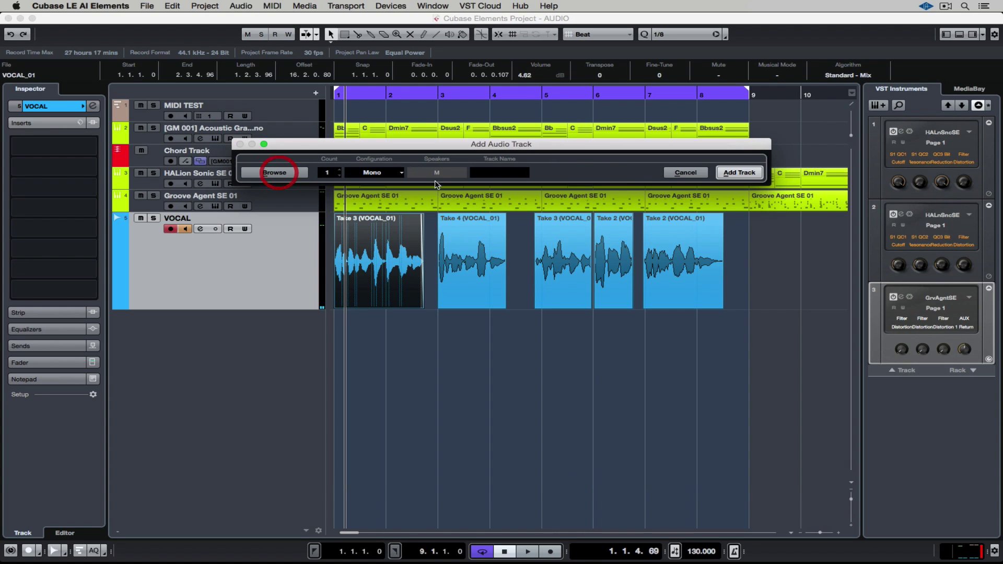
{"action": "left_click", "coordinate": [497, 175]}
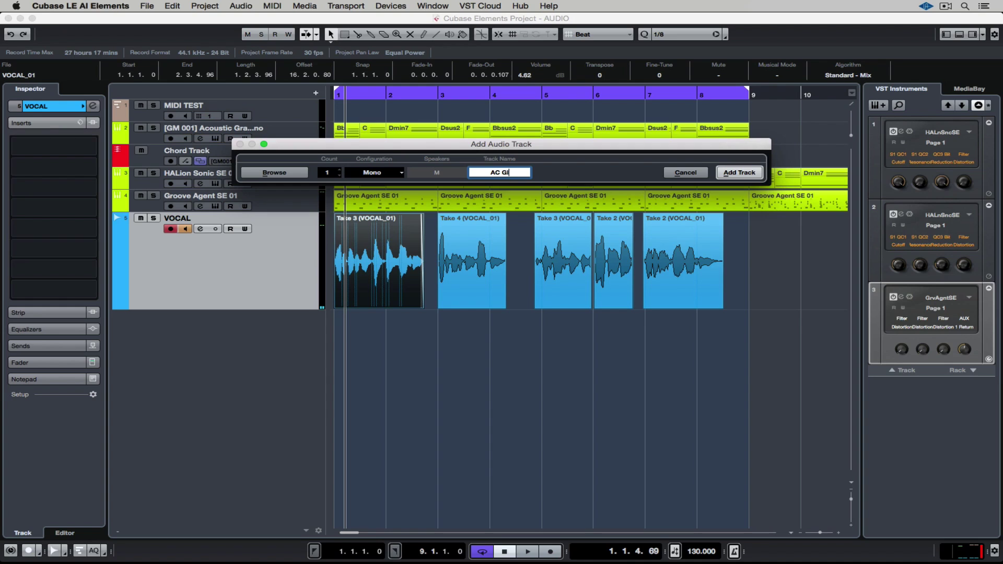
{"action": "key", "text": "Return"}
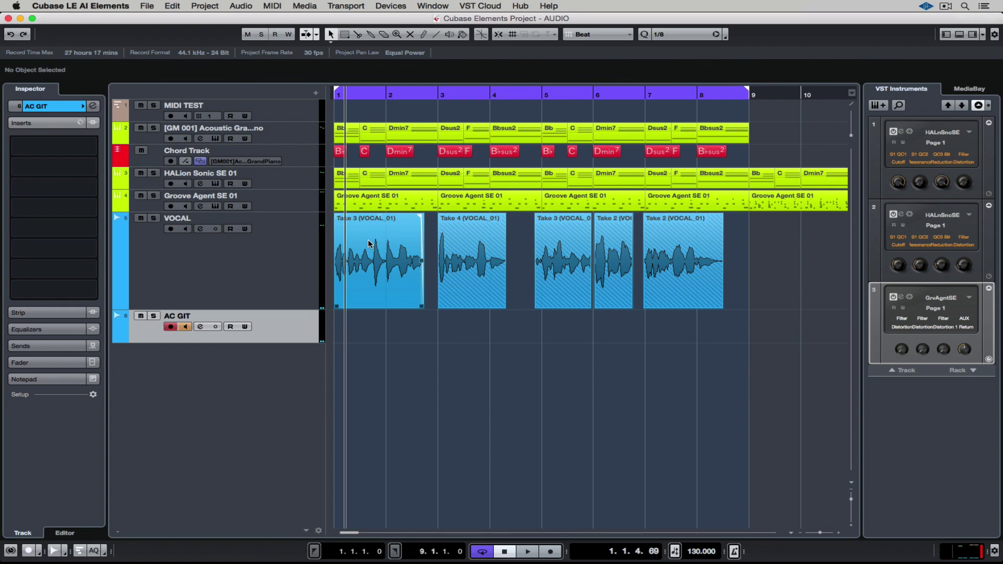
- Load a Tuner in AC GIT's first insert slot, tune the guitar, then return to the start
{"action": "left_click", "coordinate": [94, 147]}
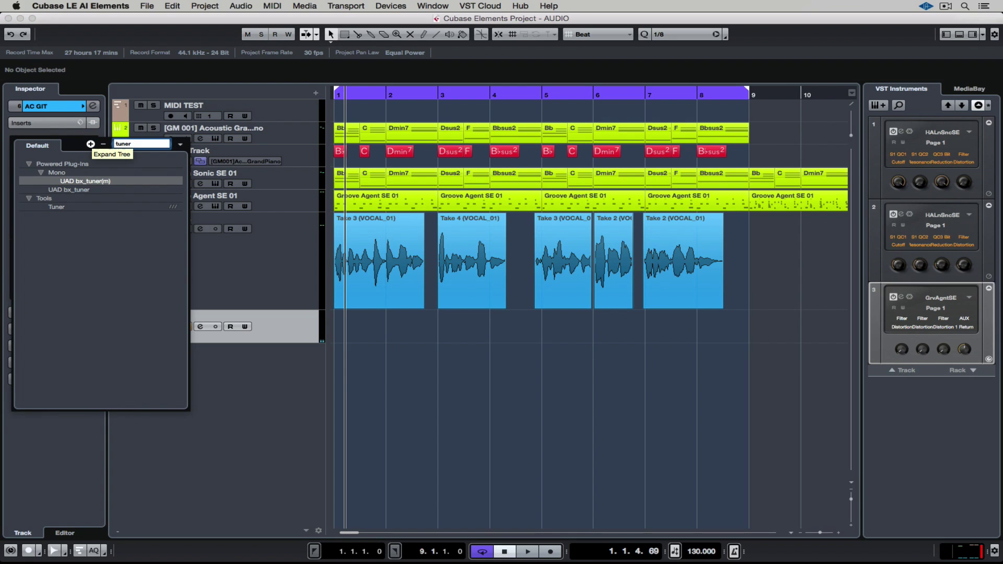
{"action": "left_click", "coordinate": [61, 207]}
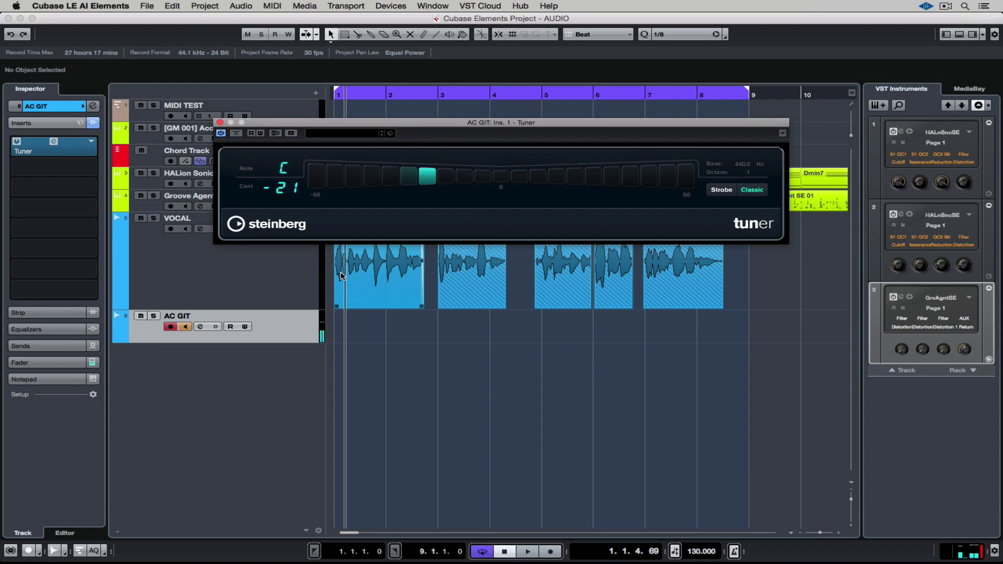
{"action": "left_click", "coordinate": [217, 123]}
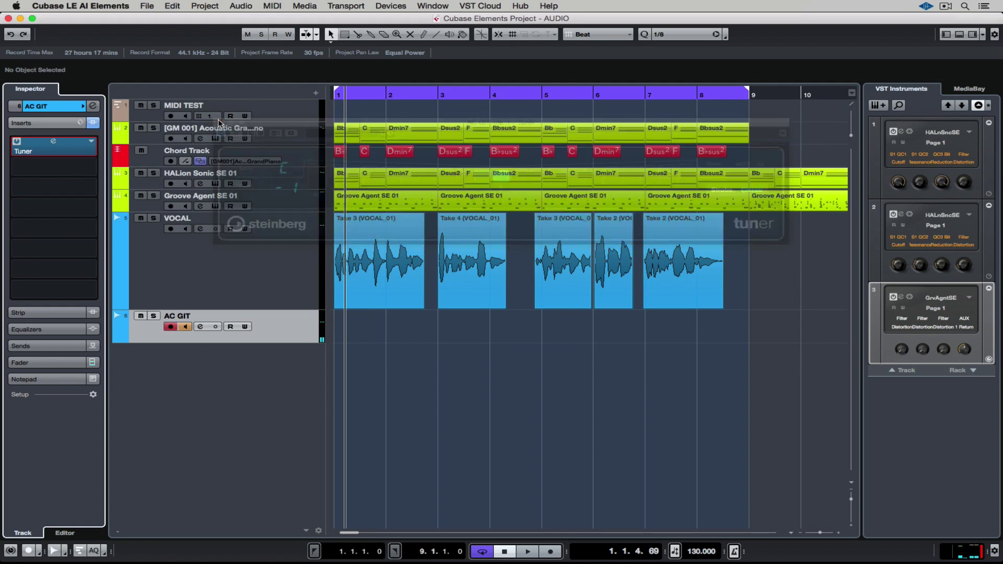
{"action": "key", "text": "space"}
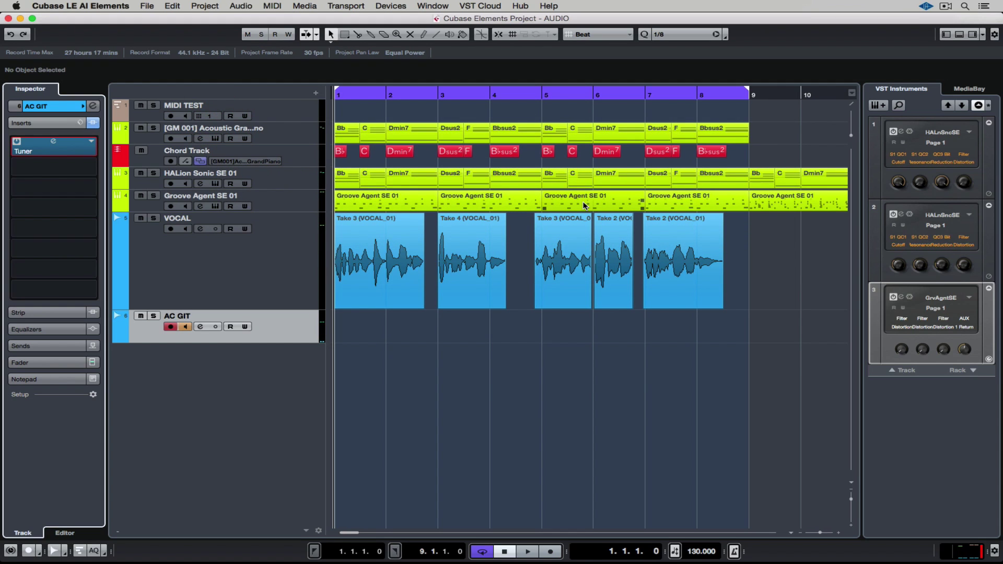
- Enable AC GIT input monitoring and record cycled guitar takes over bars 1–8, ending on Take 4
{"action": "left_click", "coordinate": [188, 327]}
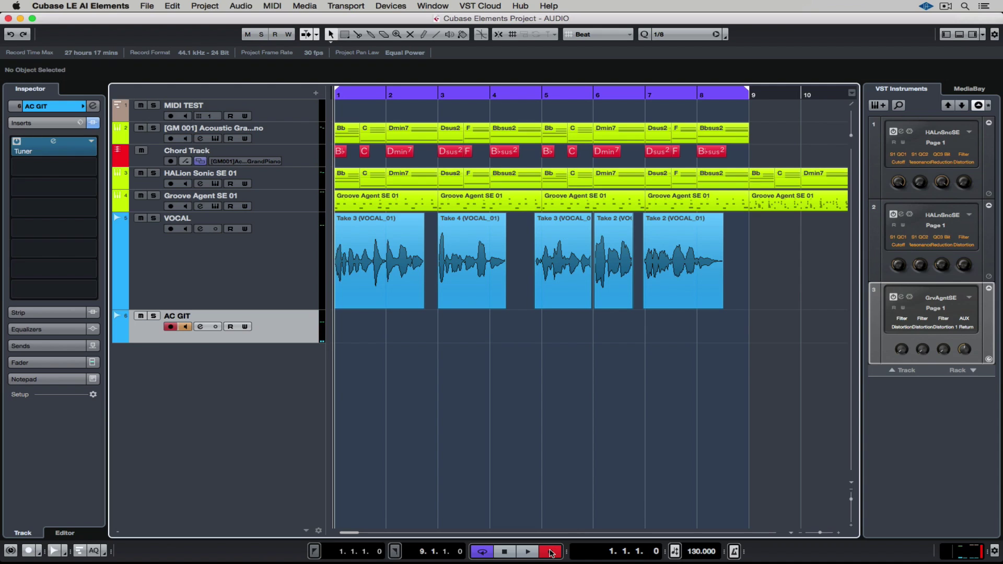
{"action": "left_click", "coordinate": [550, 553]}
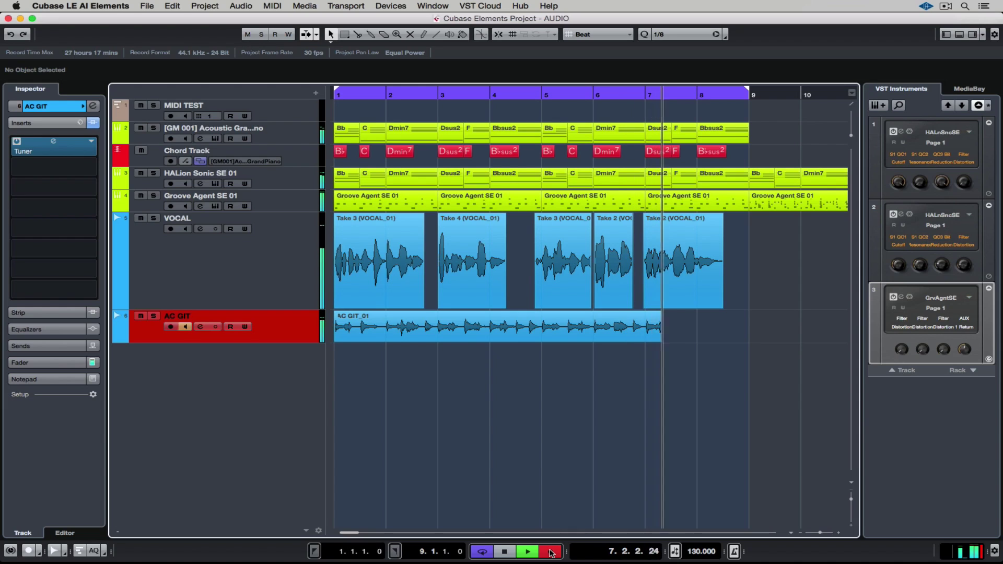
{"action": "left_click", "coordinate": [550, 552]}
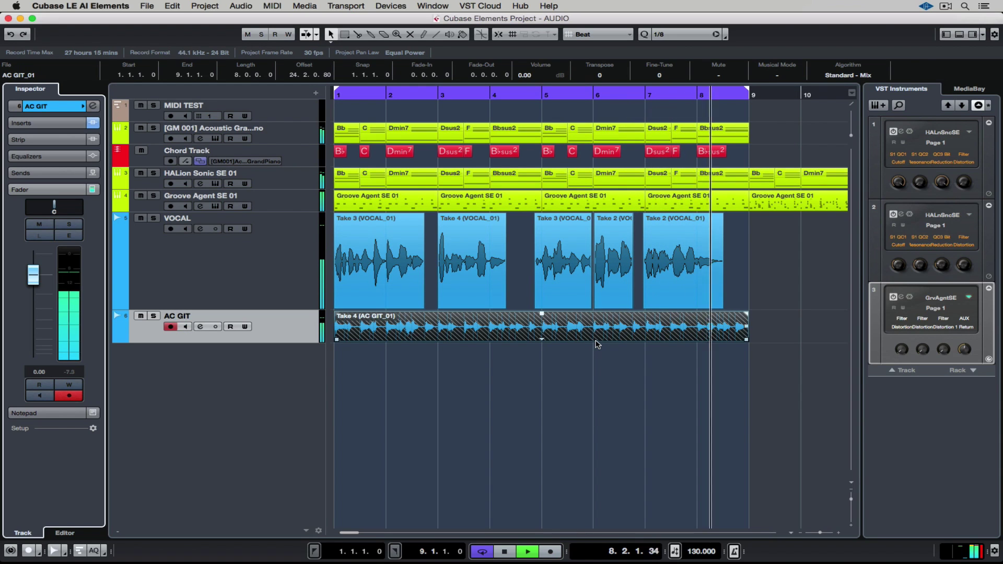
- Stop playback and switch the AC GIT event to Take 3 (AC GIT_01)
{"action": "key", "text": "space"}
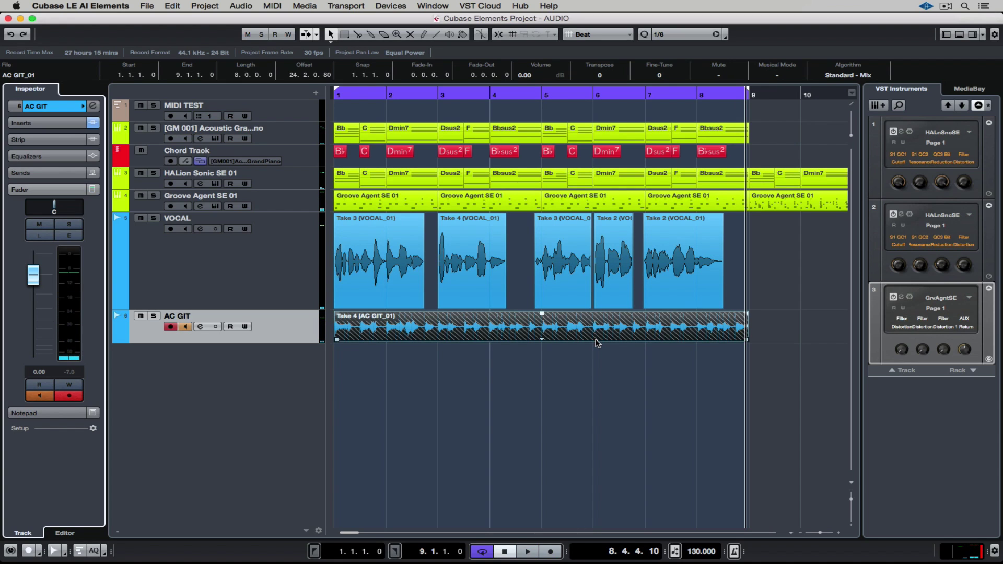
{"action": "left_click", "coordinate": [543, 340]}
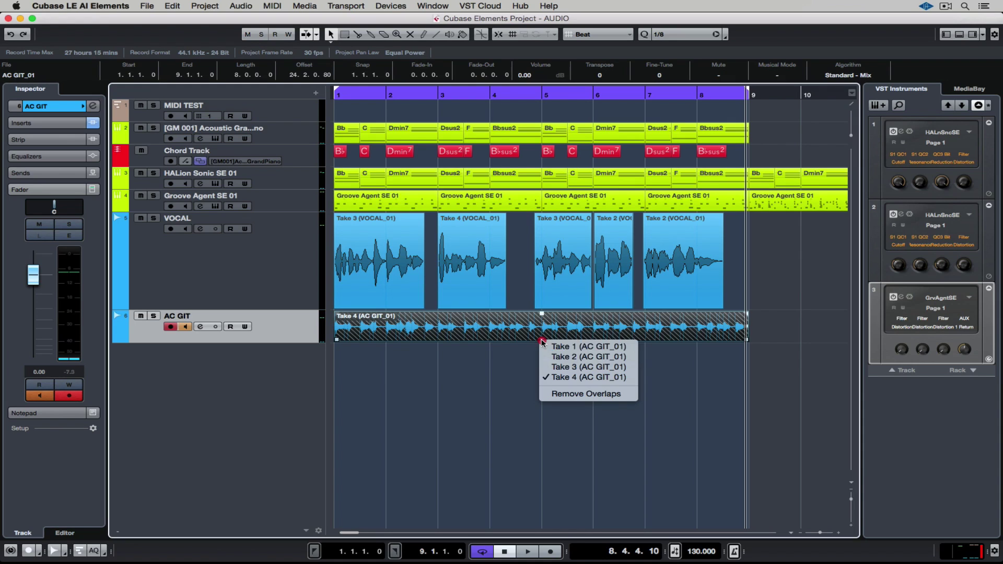
{"action": "left_click", "coordinate": [557, 367]}
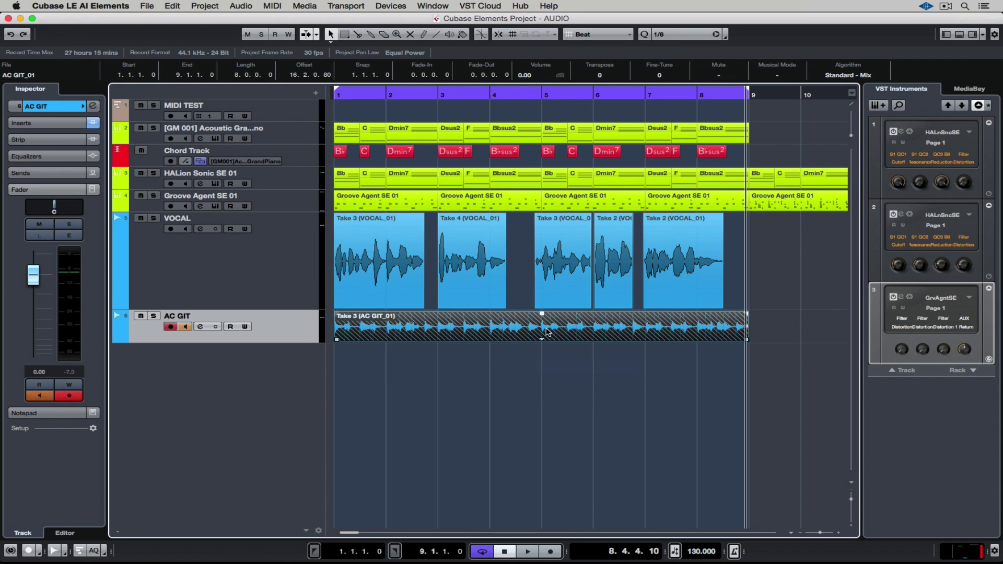